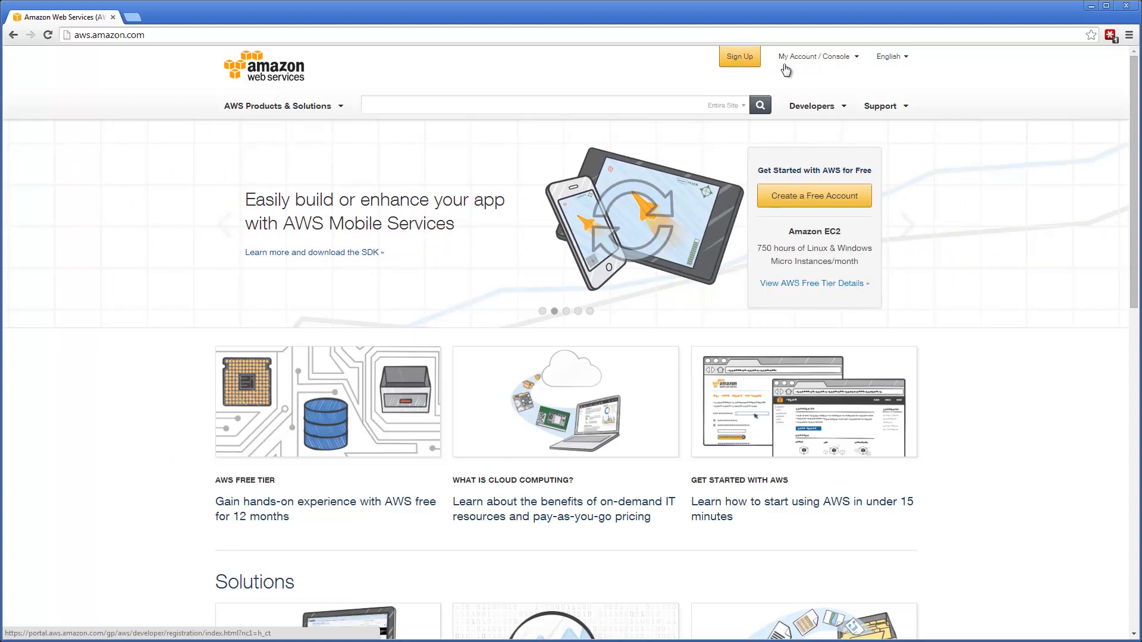
# - Open the EC2 instances list from the AWS Management Console and start launching a new instance
pyautogui.moveTo(807, 59)
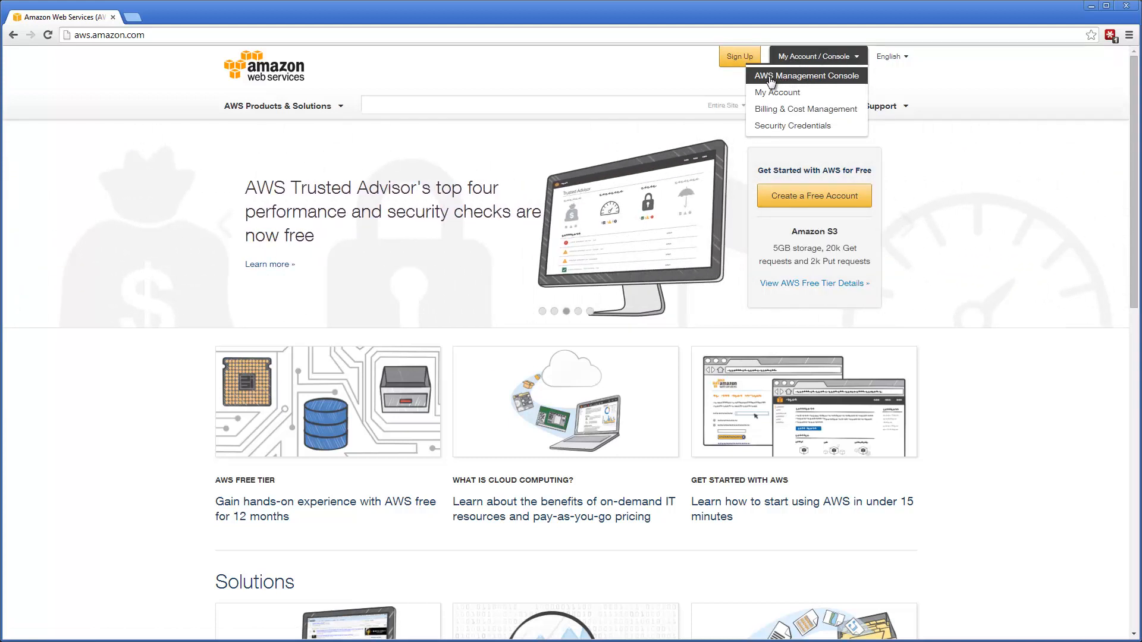
pyautogui.click(804, 76)
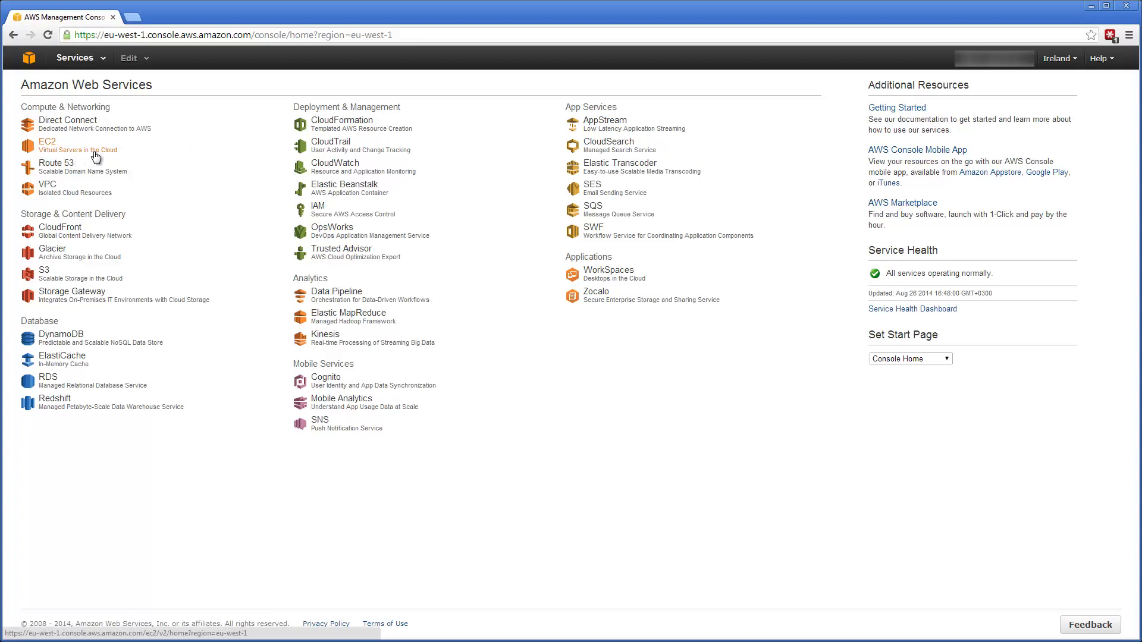
pyautogui.click(53, 152)
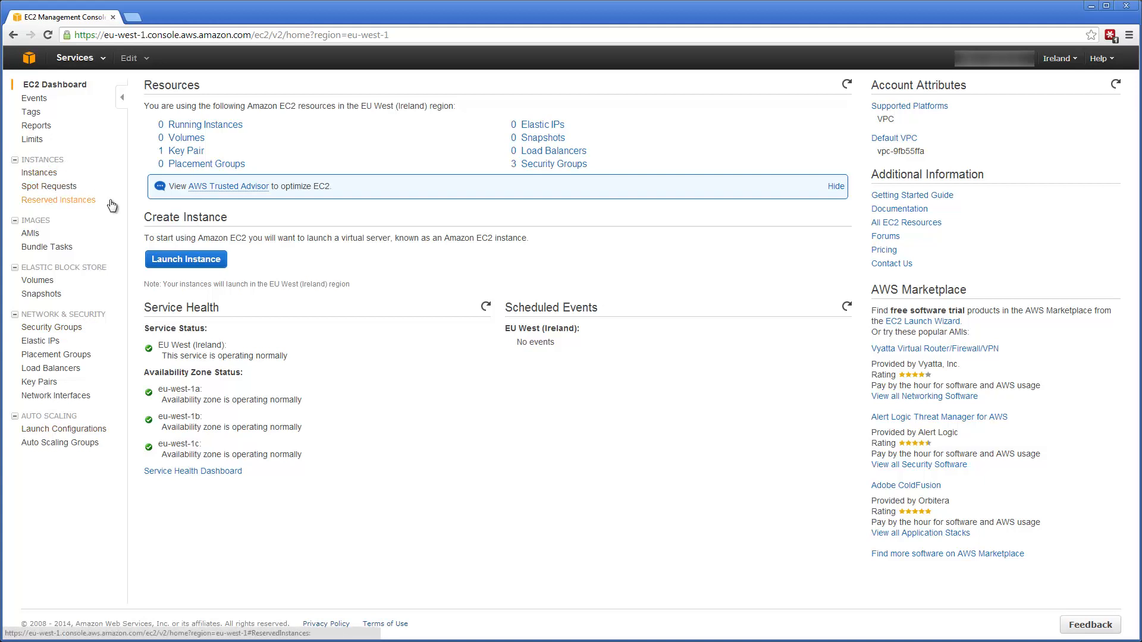
pyautogui.click(39, 173)
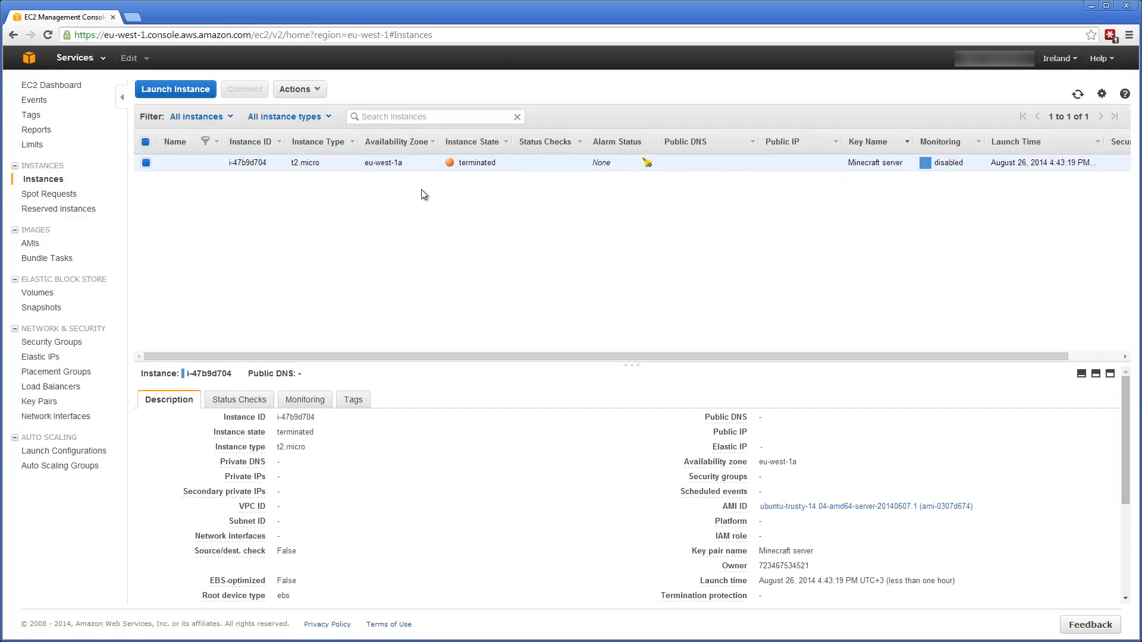
pyautogui.click(177, 90)
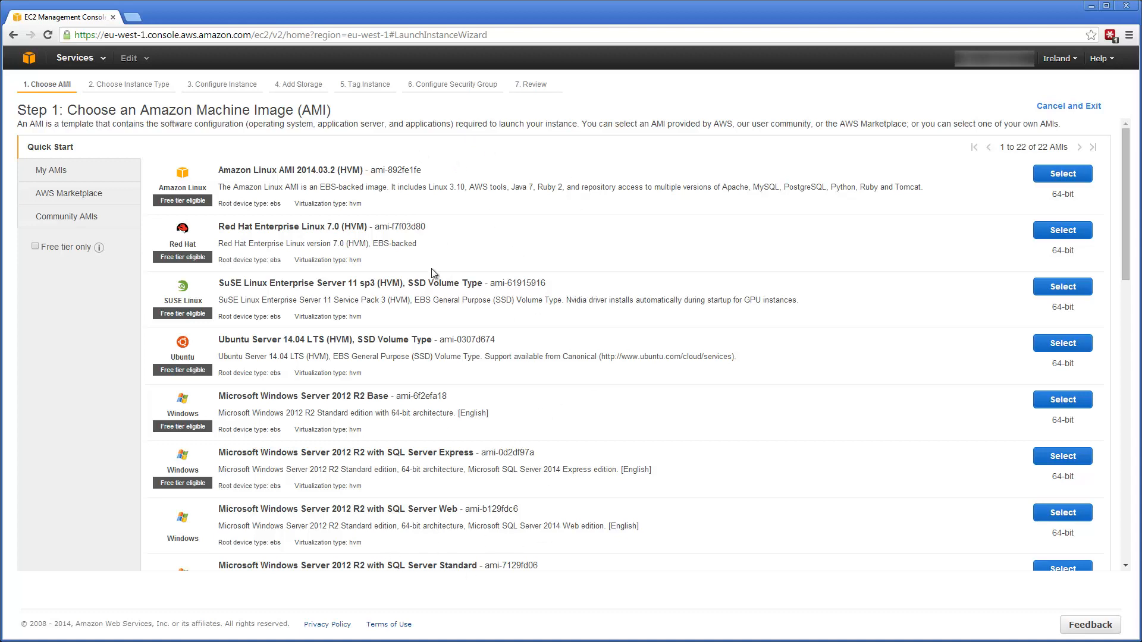
# - Look through the Quick Start, My AMIs, AWS Marketplace and Community AMIs sources of machine images
pyautogui.scroll(-15, 452, 262)
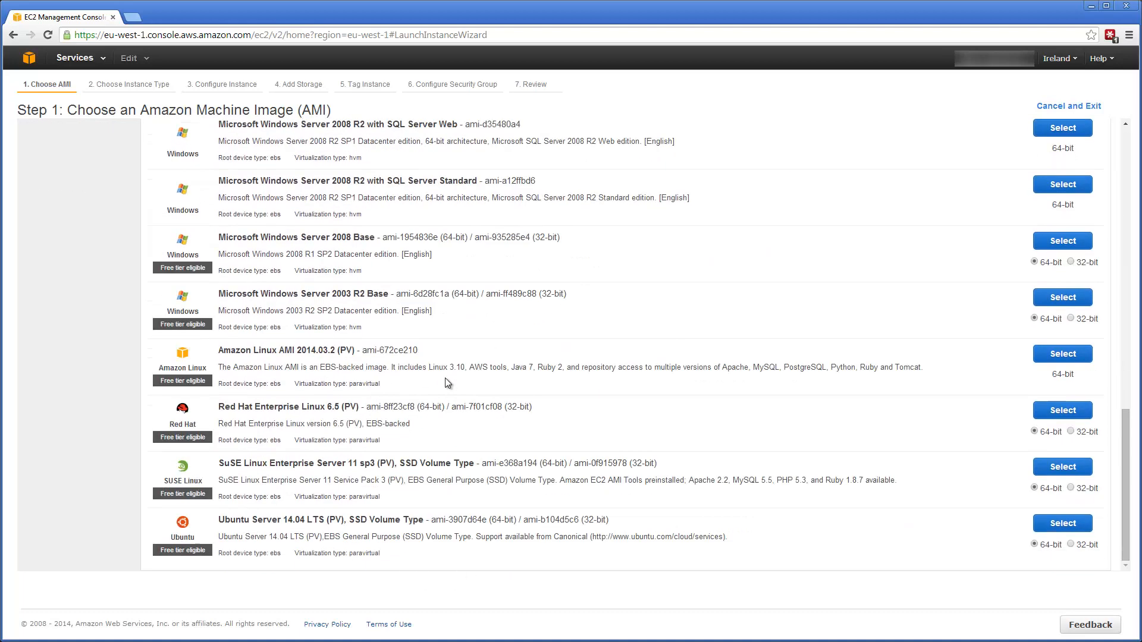
pyautogui.scroll(15, 408, 440)
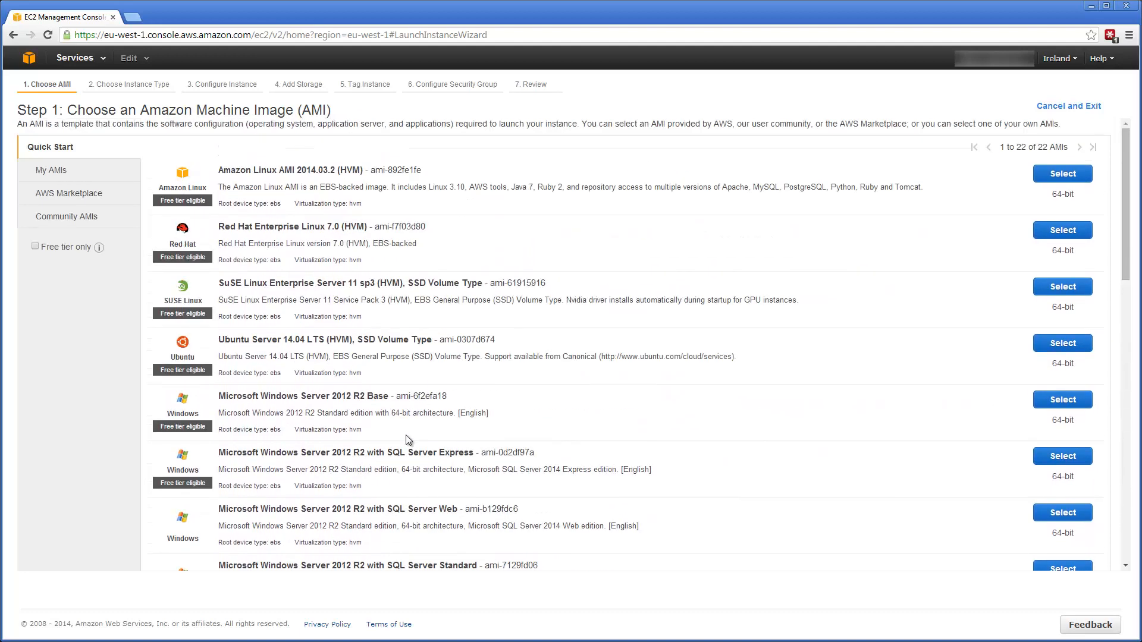
pyautogui.click(84, 176)
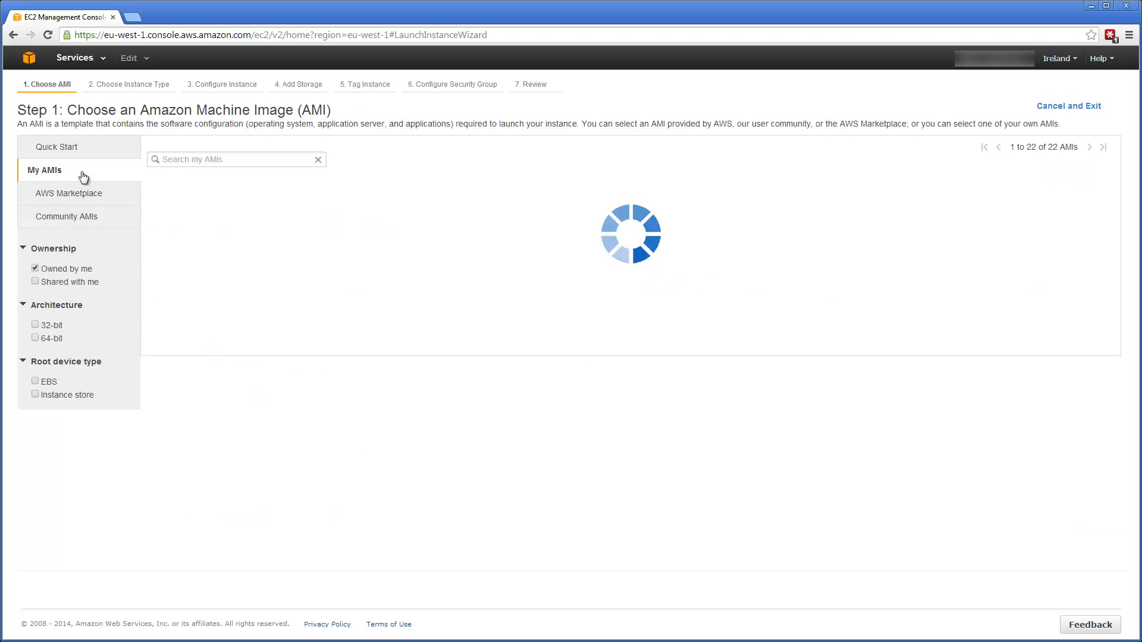
pyautogui.click(95, 195)
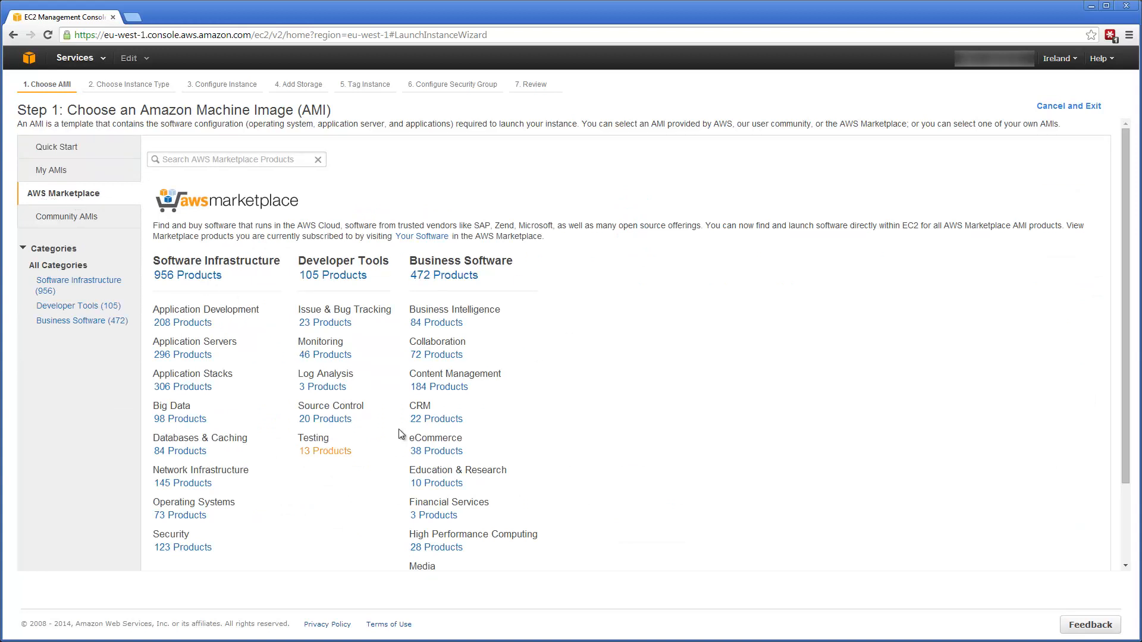
pyautogui.click(79, 218)
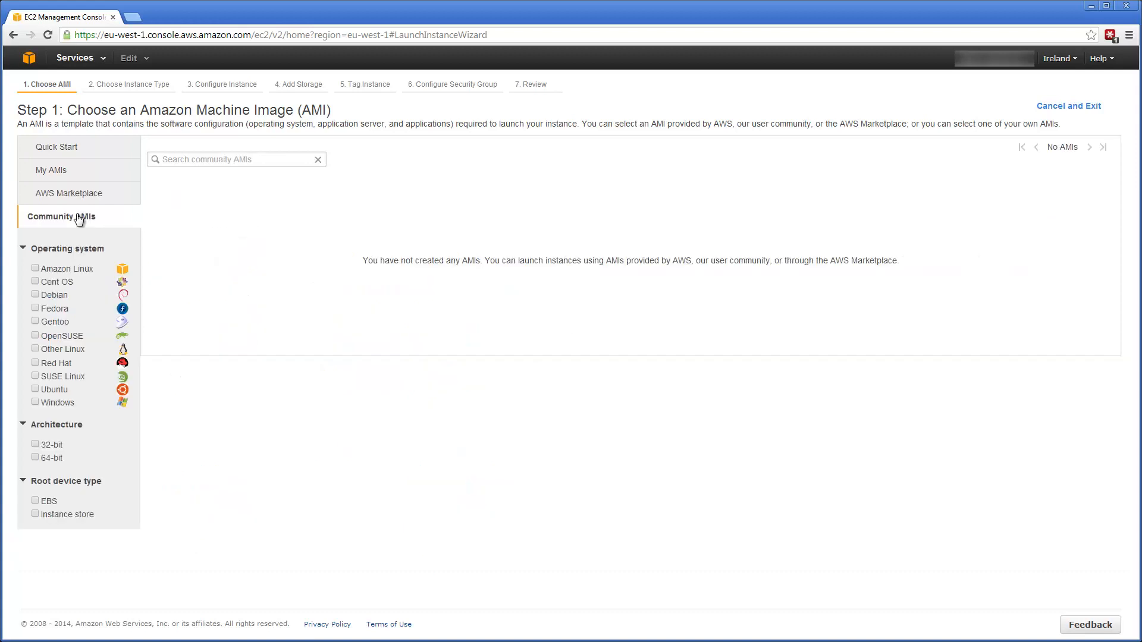
# - Choose the Quick Start image Ubuntu Server 14.04 LTS (HVM), SSD Volume Type for the instance
pyautogui.click(63, 147)
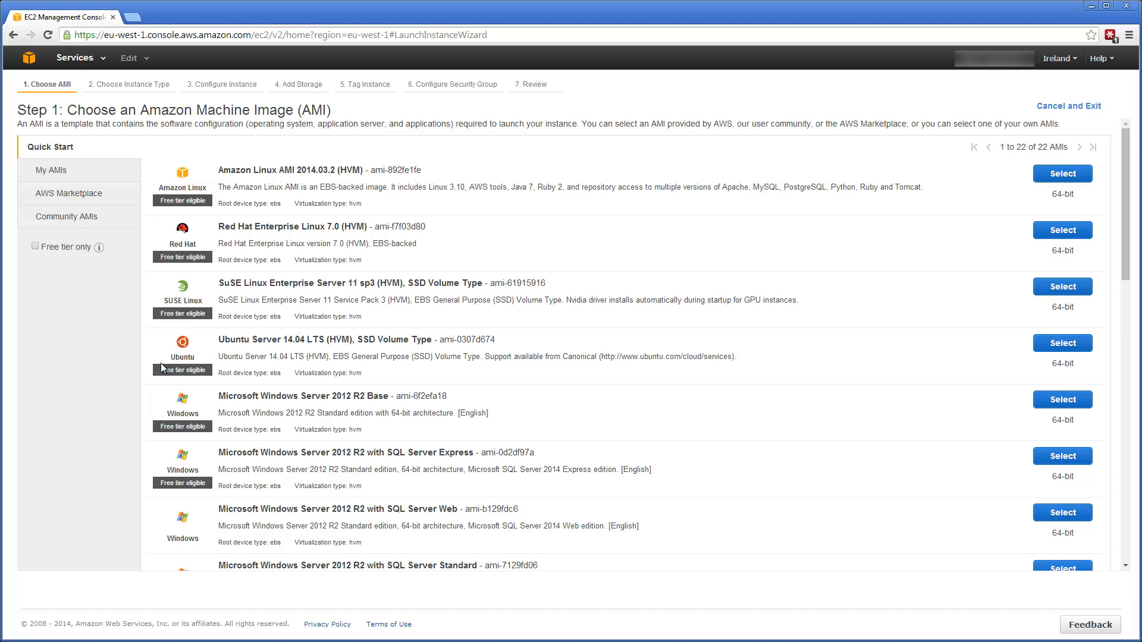
pyautogui.moveTo(160, 369); pyautogui.dragTo(177, 370)
pyautogui.click(1064, 345)
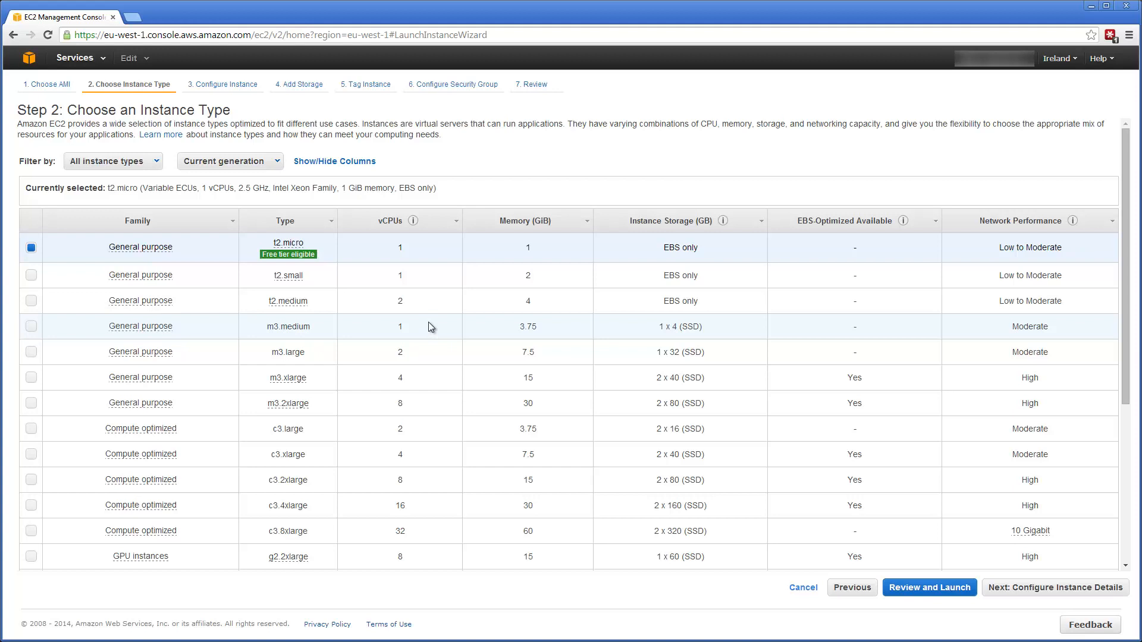
# - Compare the available instance types and read the details of t2.micro
pyautogui.moveTo(297, 302)
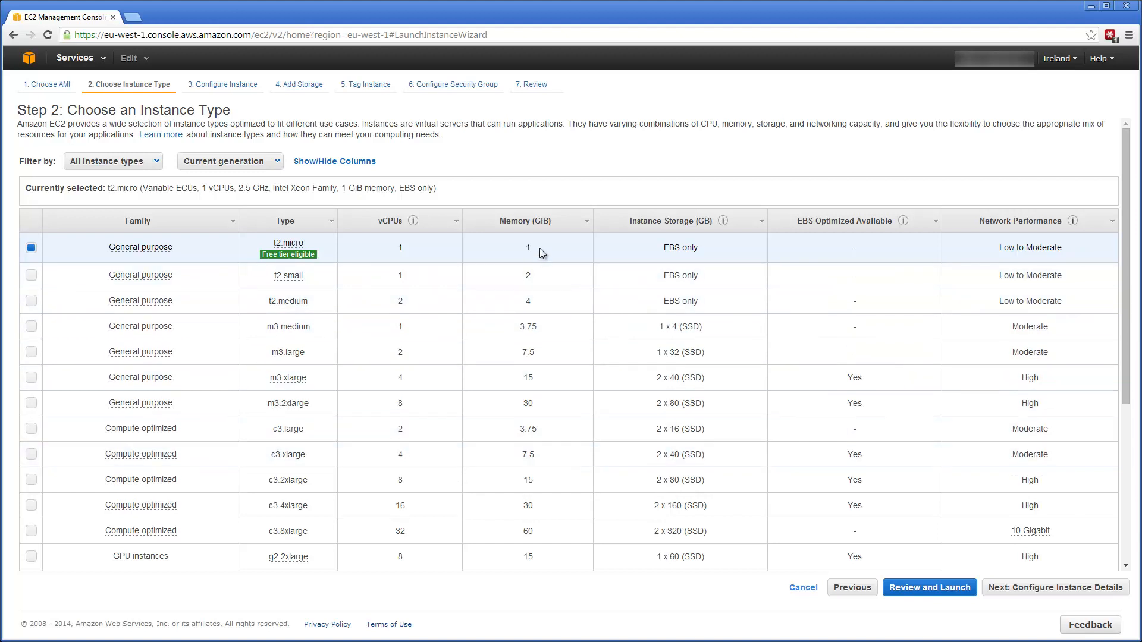
pyautogui.scroll(-4, 748, 400)
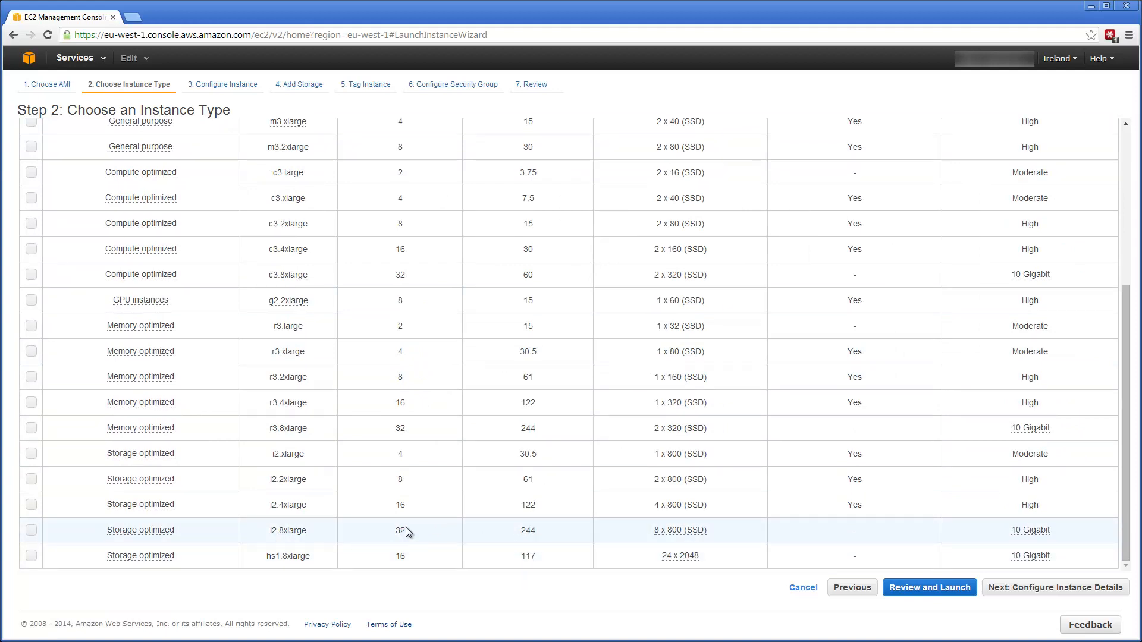
pyautogui.scroll(5, 405, 526)
pyautogui.moveTo(289, 251)
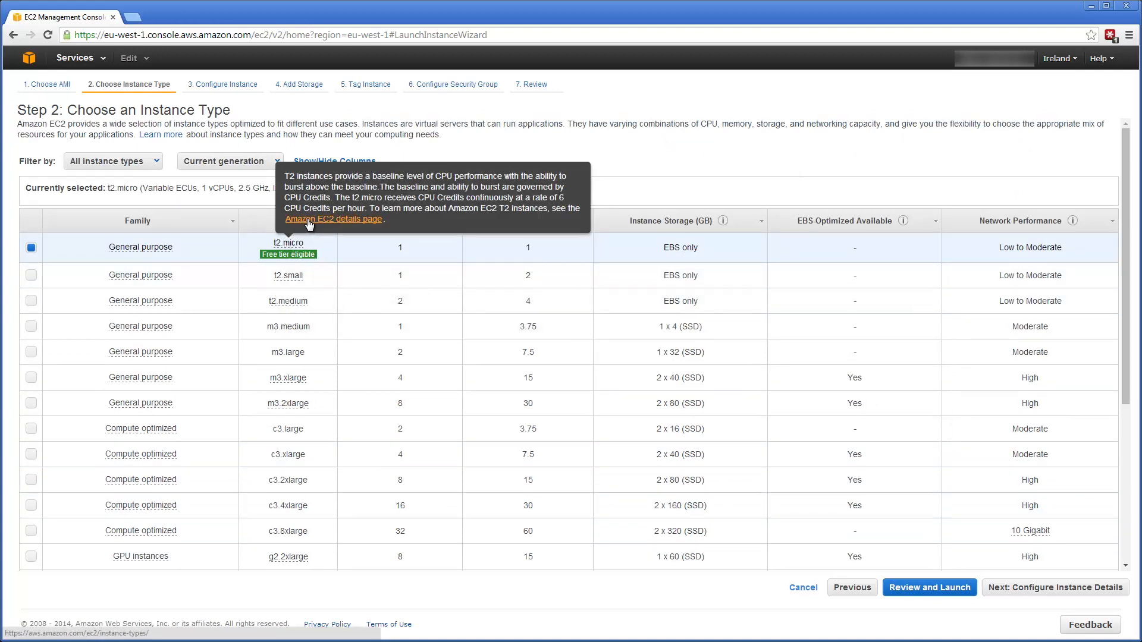
# - Open the Amazon EC2 pricing page from the t2.micro details link and read the Free Tier terms
pyautogui.click(308, 219)
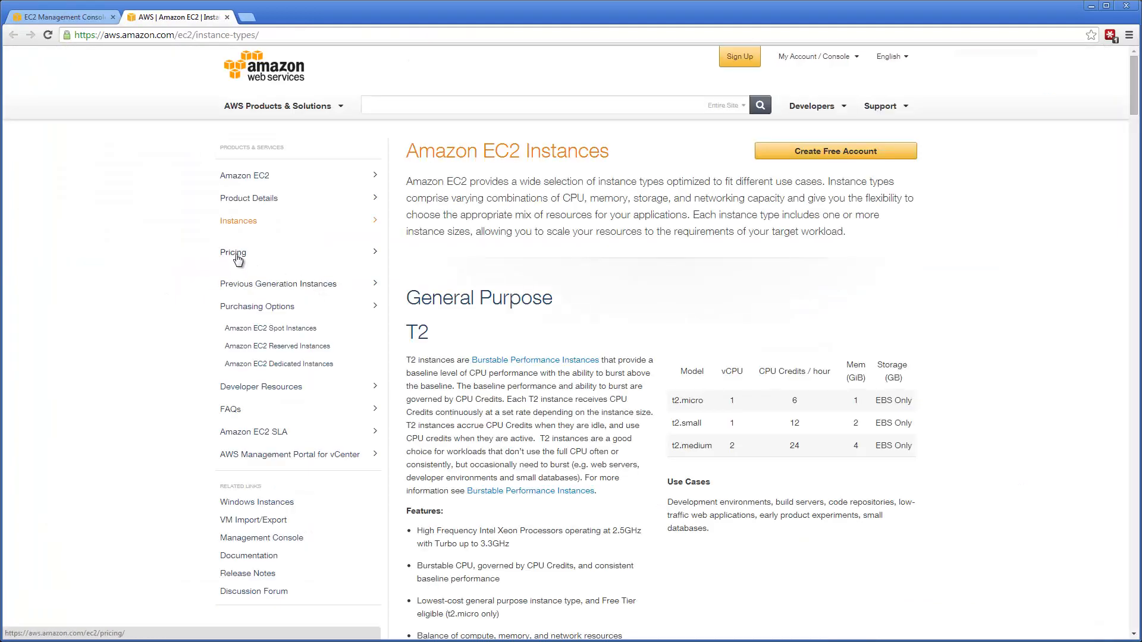
pyautogui.click(236, 255)
pyautogui.hotkey('ctrl', 'shift', 'Tab')
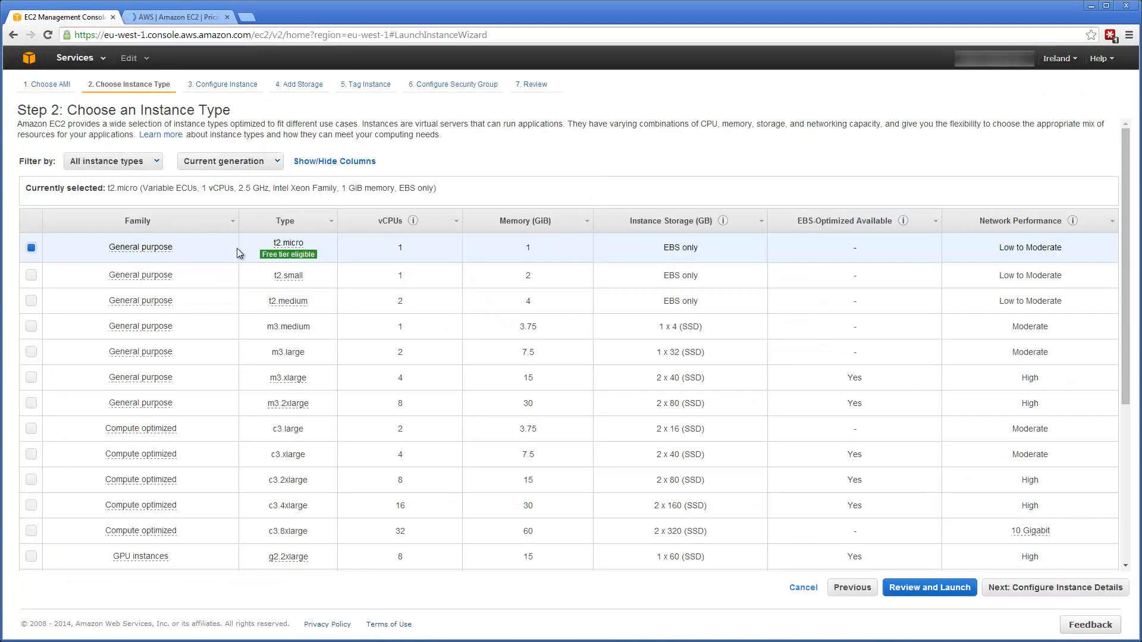
pyautogui.moveTo(290, 243)
pyautogui.click(178, 17)
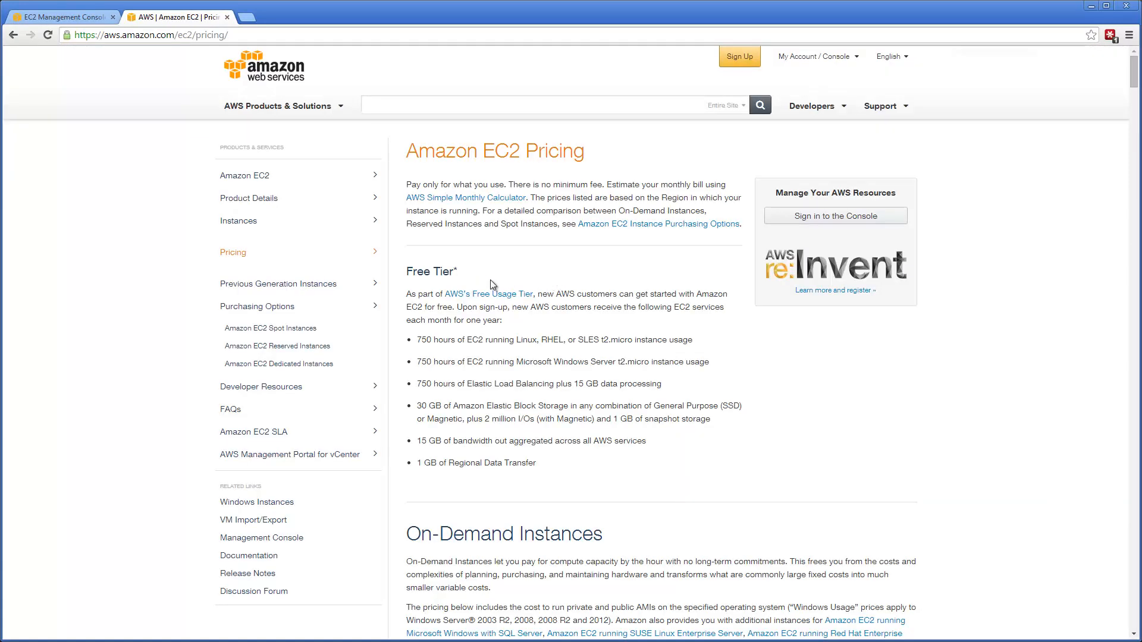
pyautogui.click(115, 21)
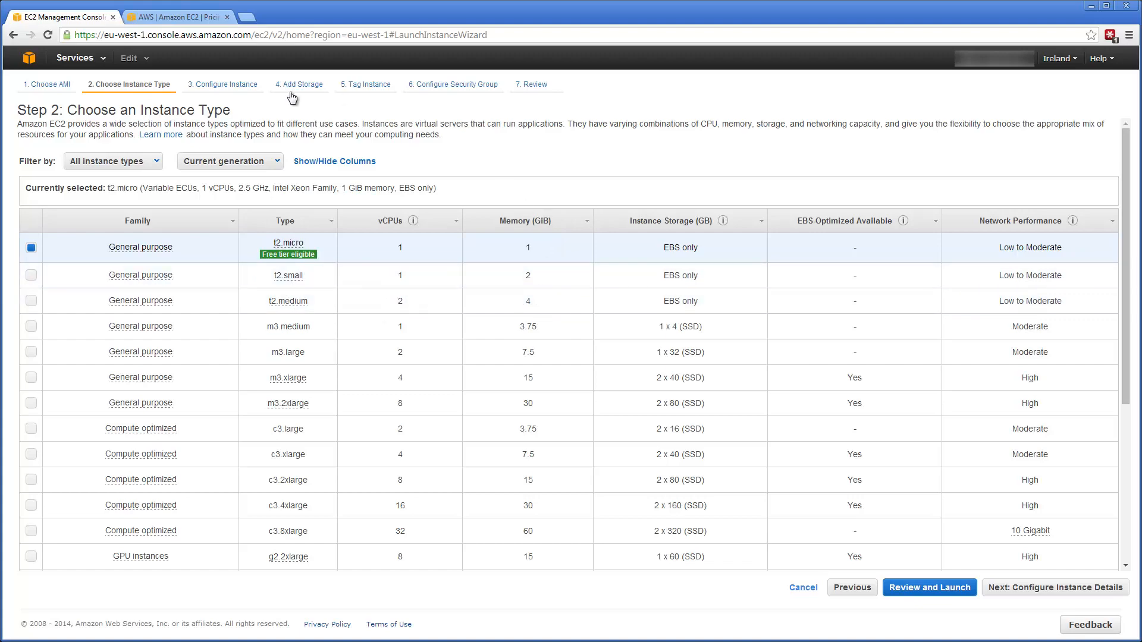
# - View the On-Demand Linux instance prices for the EU (Ireland) region on the EC2 pricing page
pyautogui.click(178, 17)
pyautogui.scroll(-8, 623, 285)
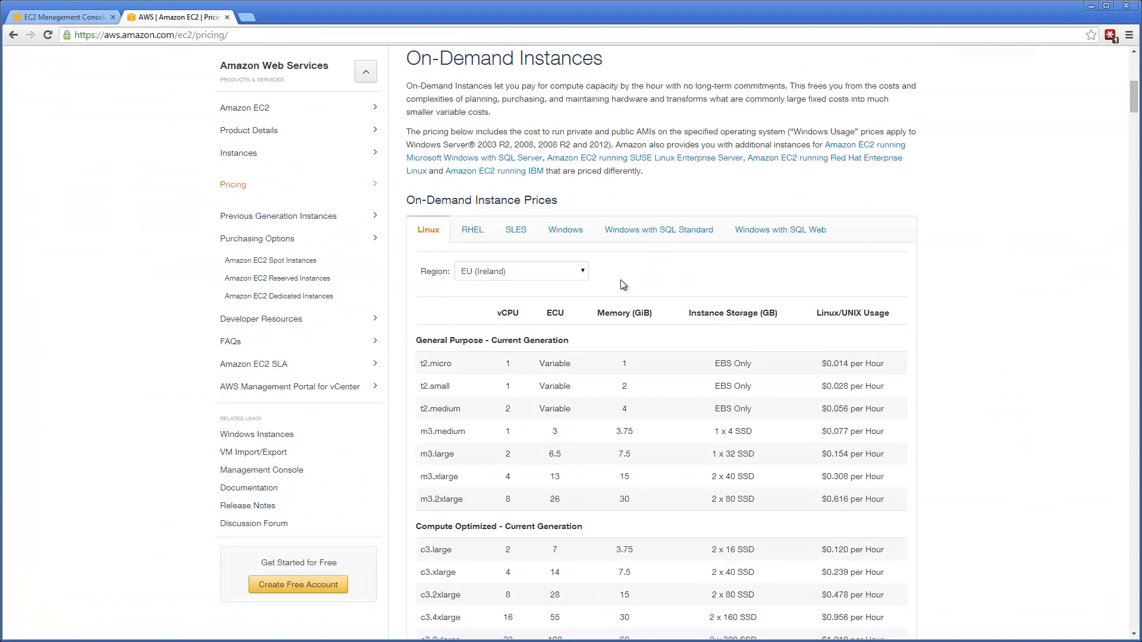
pyautogui.scroll(8, 644, 283)
pyautogui.scroll(-8, 594, 222)
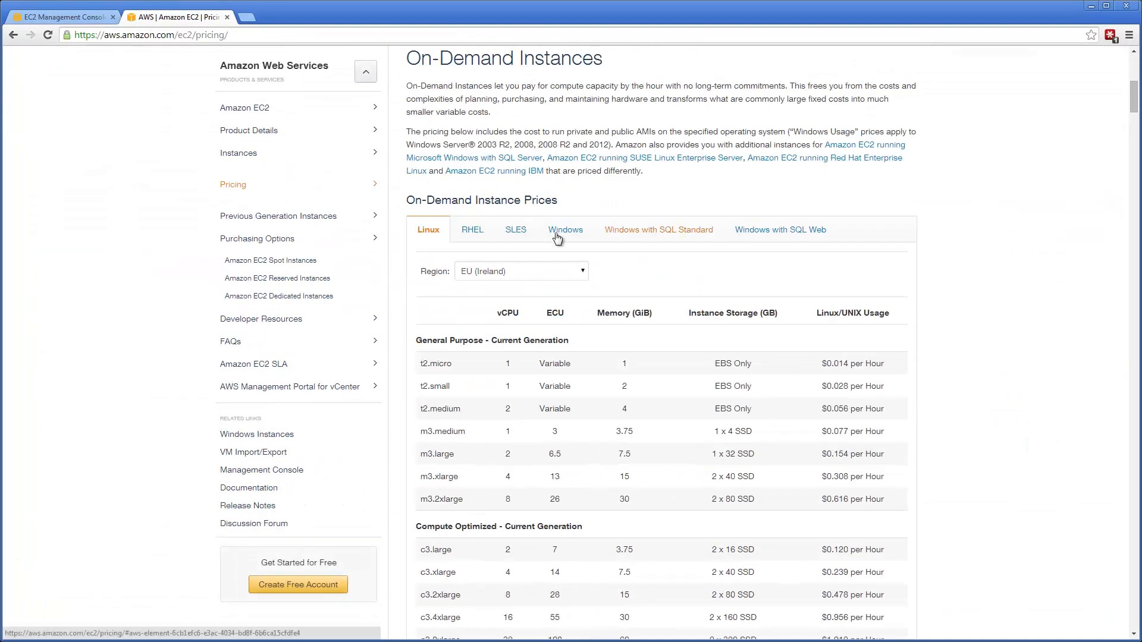
pyautogui.click(512, 271)
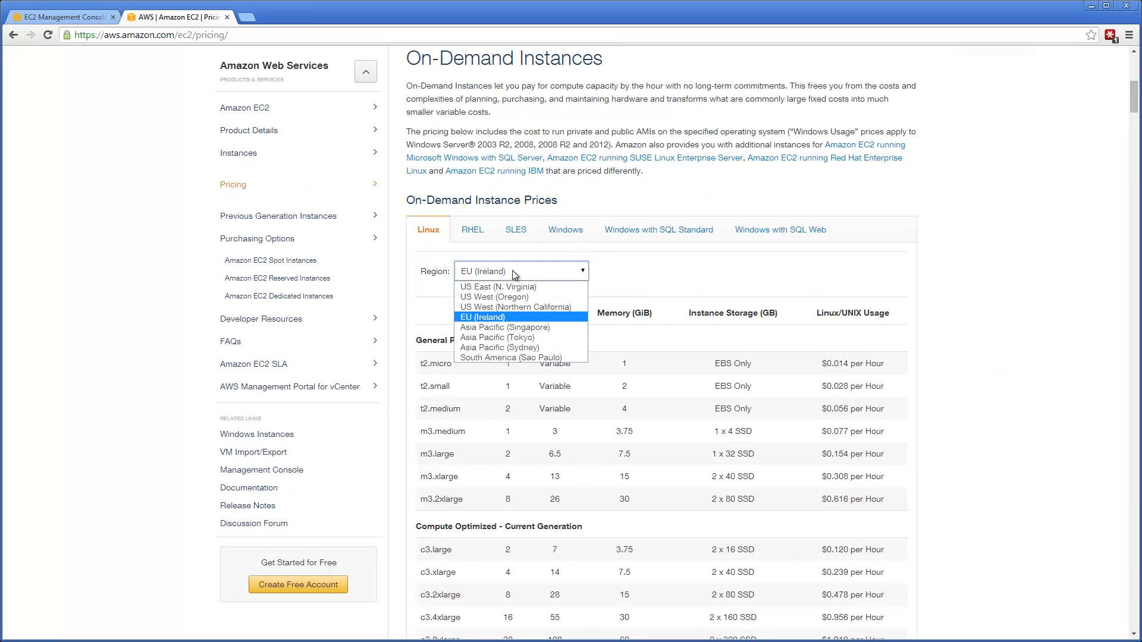
pyautogui.click(498, 318)
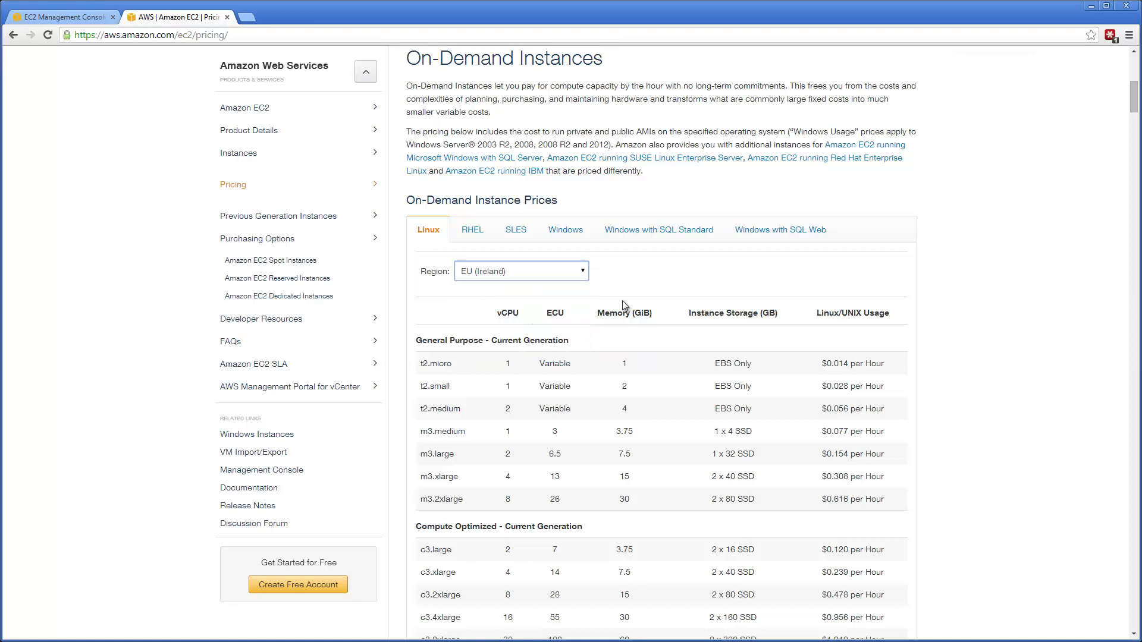
pyautogui.scroll(-1, 622, 301)
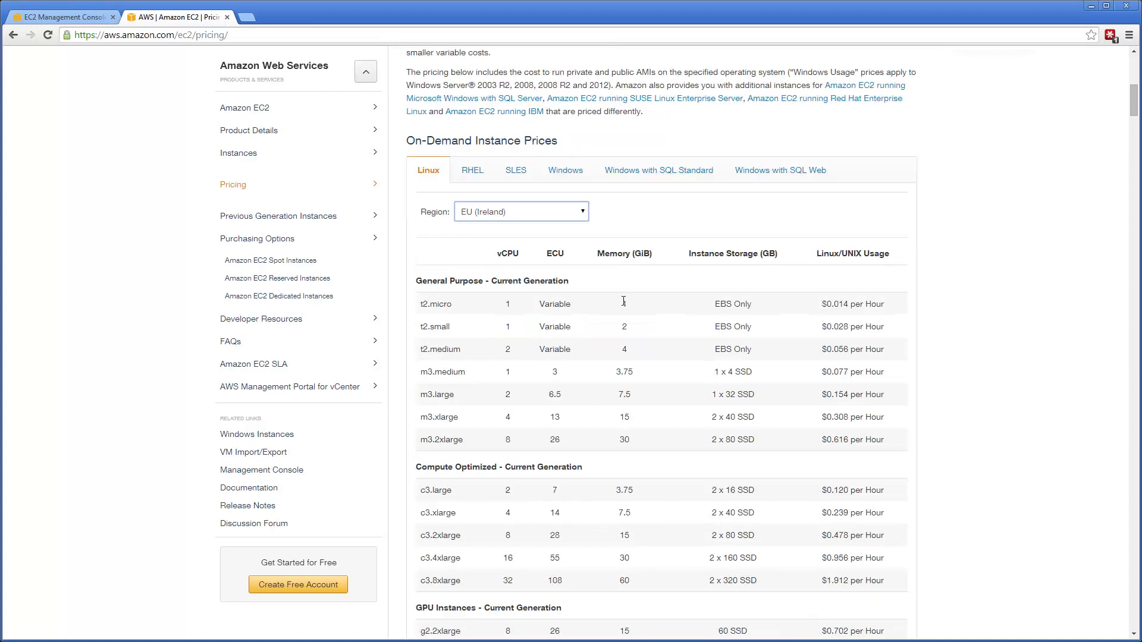
# - Check the hourly Linux usage price of the t2.small instance in the pricing table
pyautogui.tripleClick(435, 331)
pyautogui.click(436, 330)
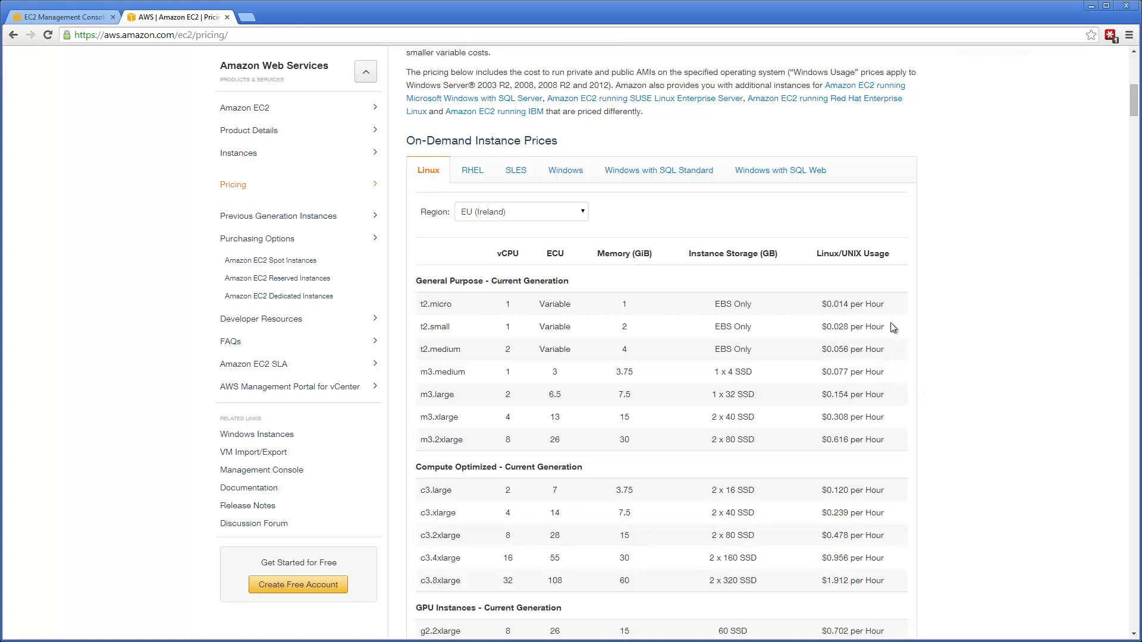
pyautogui.moveTo(889, 327); pyautogui.dragTo(823, 327)
pyautogui.click(854, 342)
# - Return to the launch wizard, keep t2.micro and the default instance details, and continue to the storage settings
pyautogui.click(92, 18)
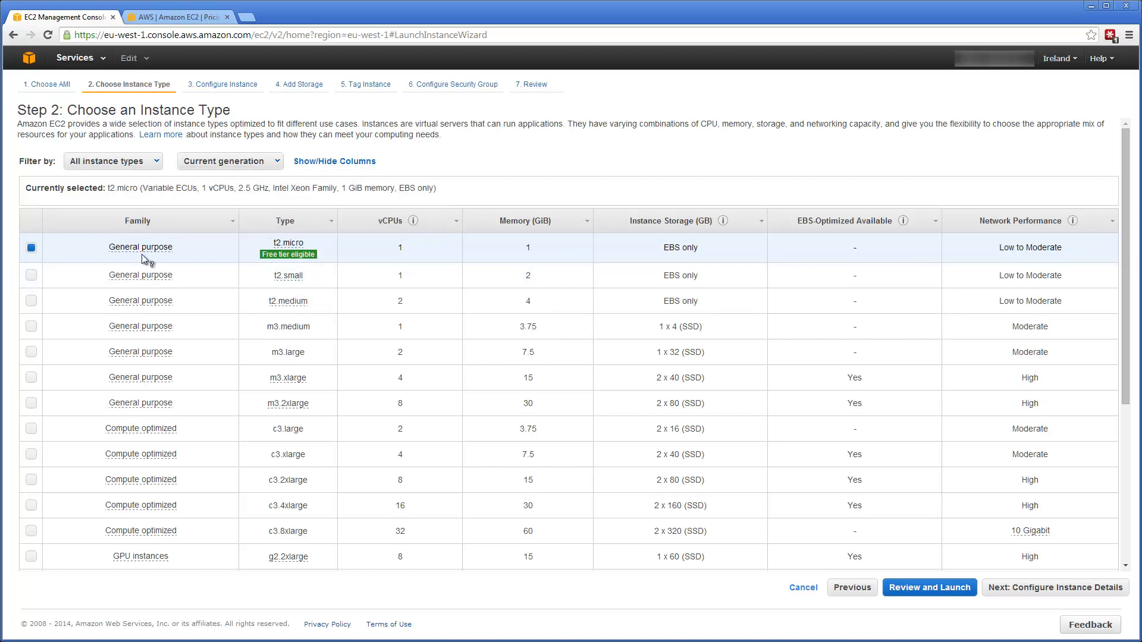
pyautogui.moveTo(280, 242)
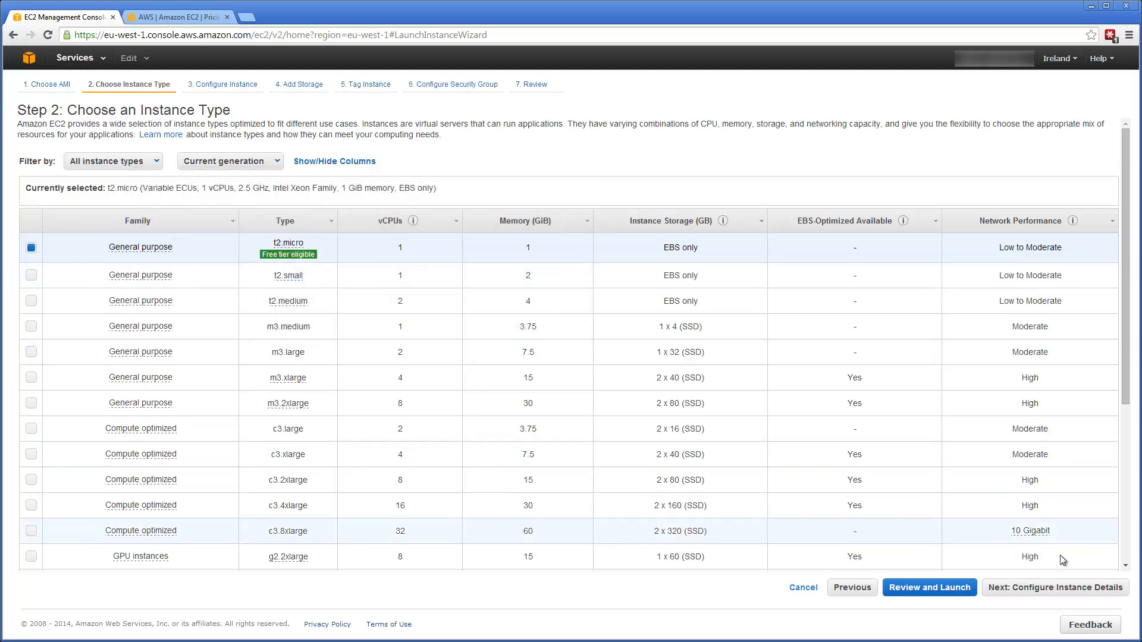
pyautogui.click(1018, 592)
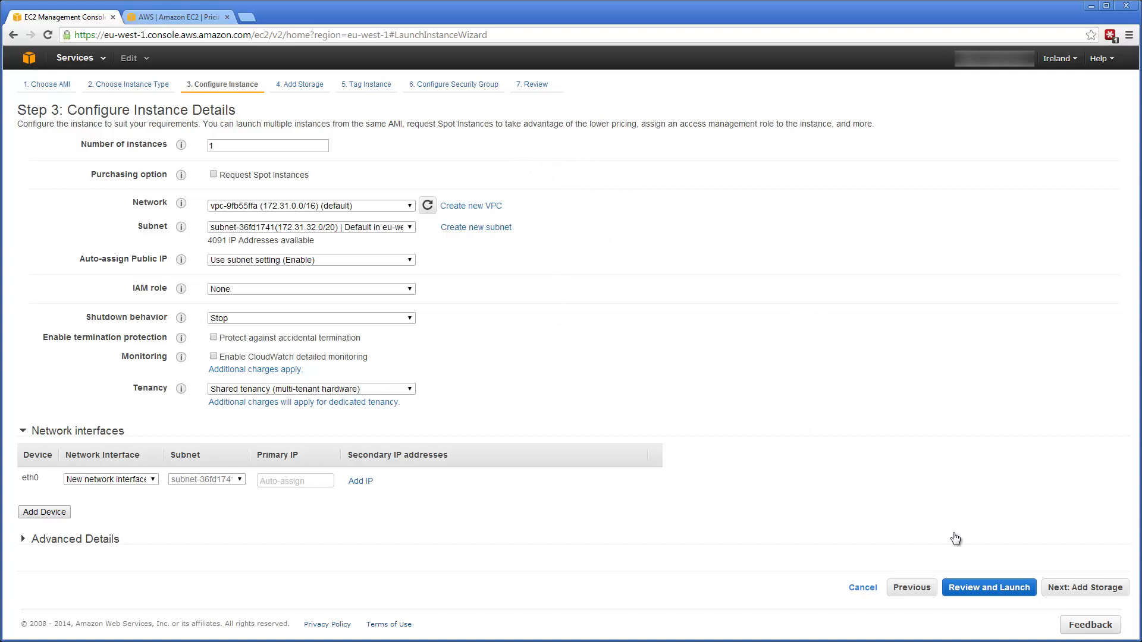
pyautogui.click(1085, 590)
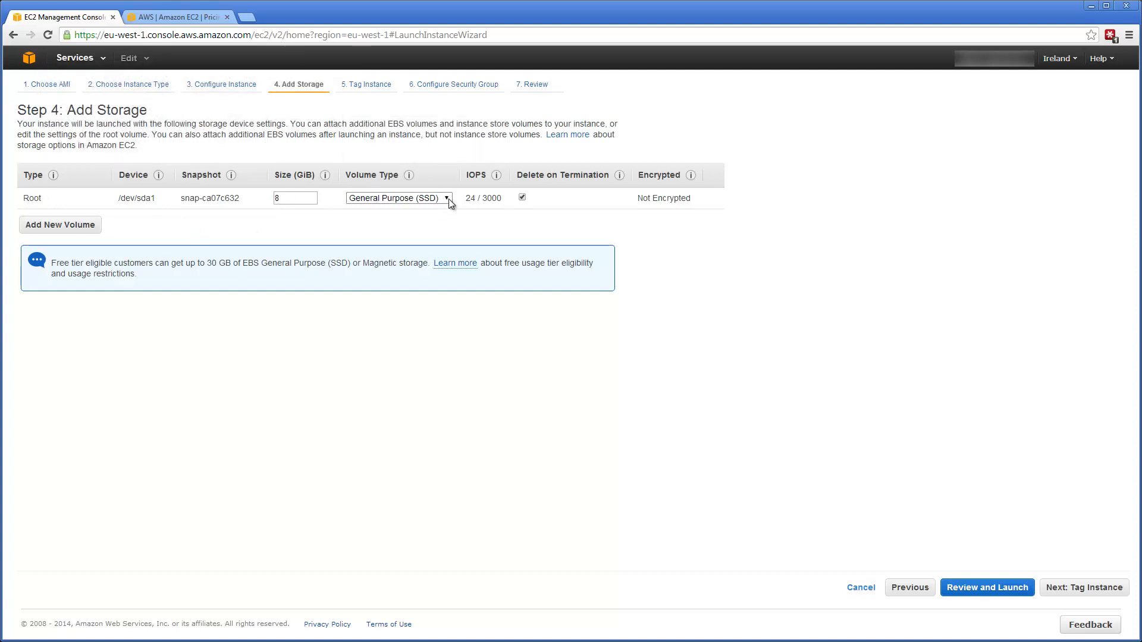
# - Try adding four extra EBS volumes to the instance's storage
pyautogui.click(93, 226)
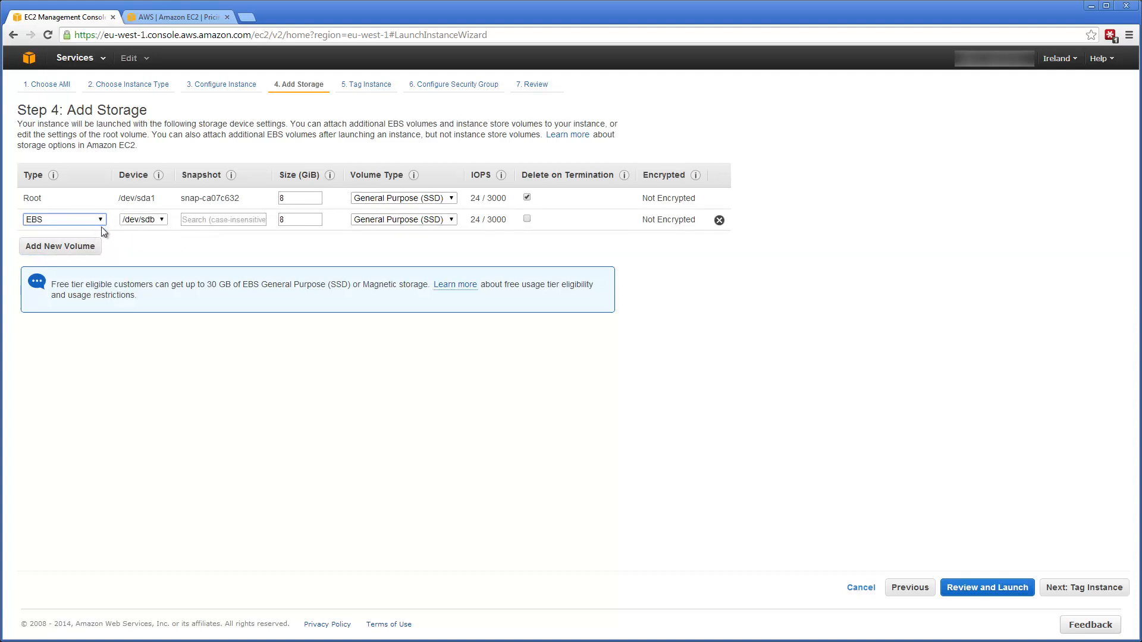
pyautogui.click(60, 246)
pyautogui.click(30, 267)
pyautogui.click(29, 288)
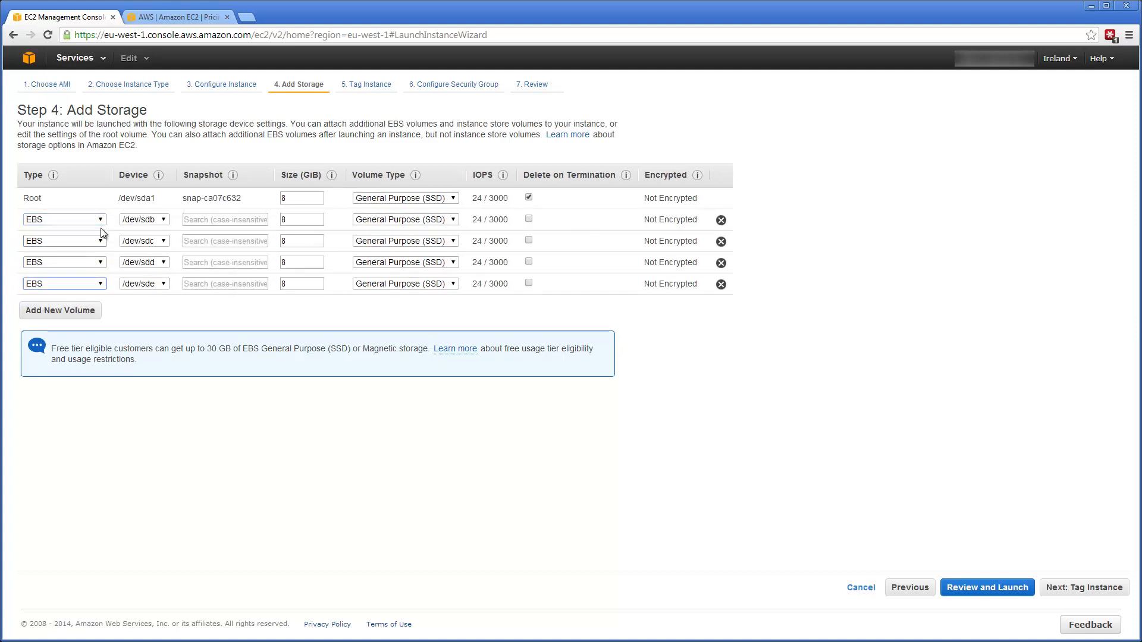
pyautogui.click(100, 219)
pyautogui.click(99, 230)
# - Remove all four added EBS volumes, keeping only the root volume
pyautogui.click(721, 220)
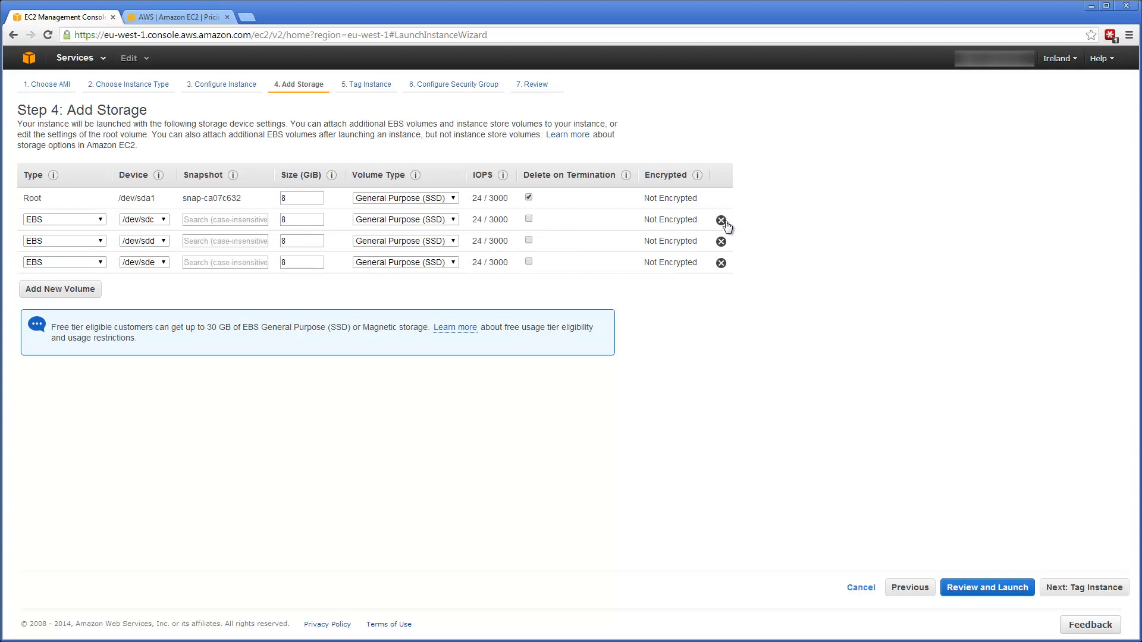
pyautogui.click(721, 220)
pyautogui.click(721, 220)
pyautogui.click(720, 220)
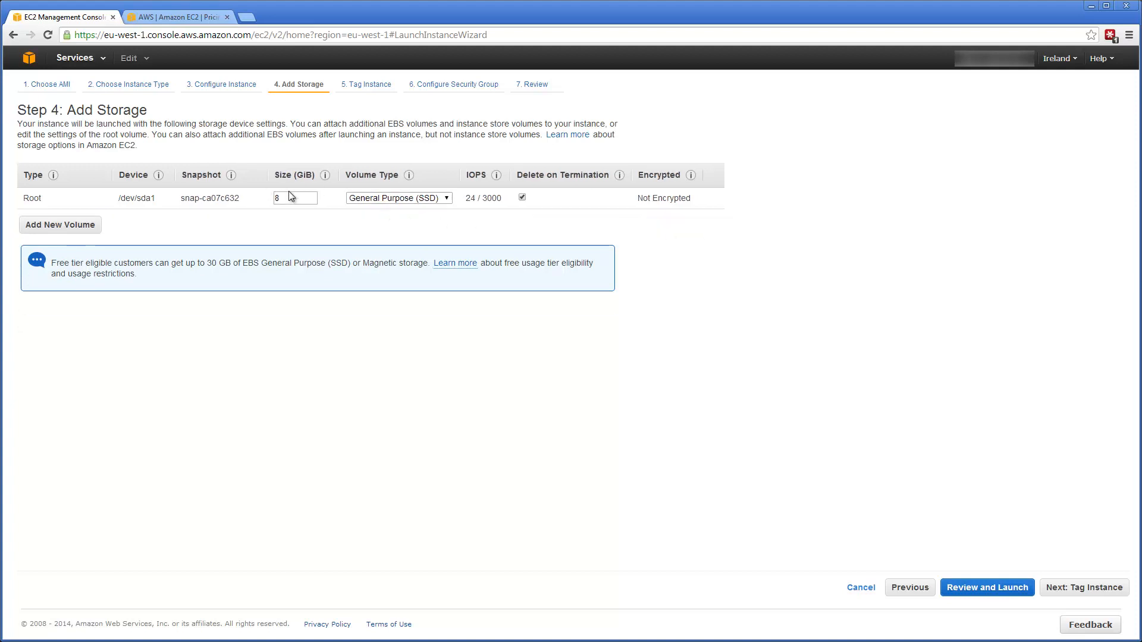
# - Accept the root volume storage, leave the Name tag's value empty and continue to the security group configuration
pyautogui.click(1094, 589)
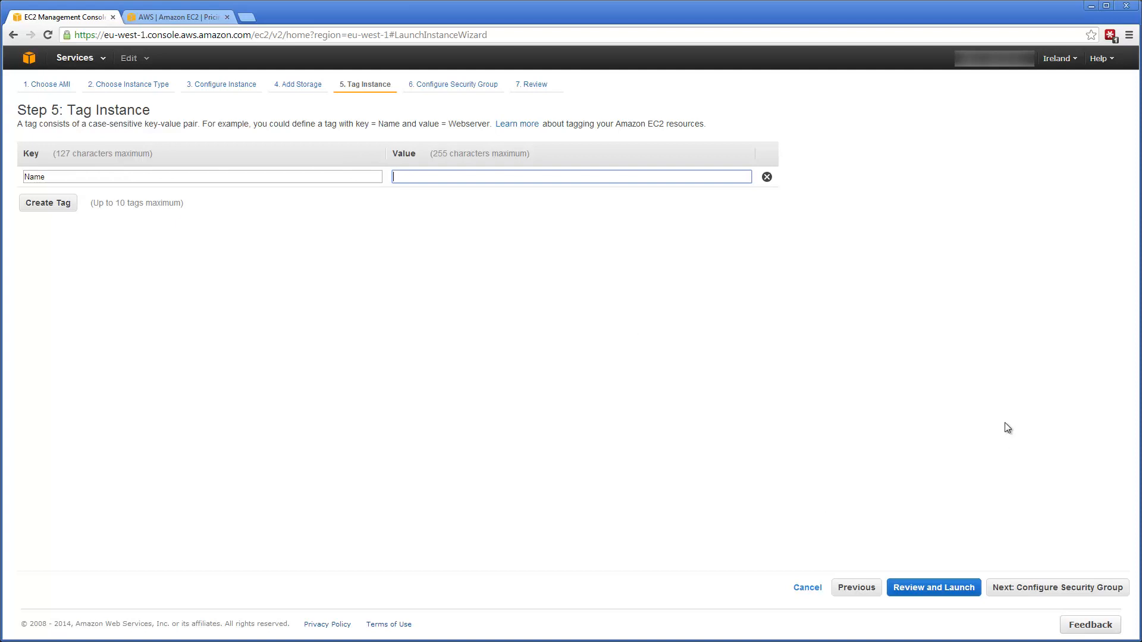
pyautogui.click(1032, 593)
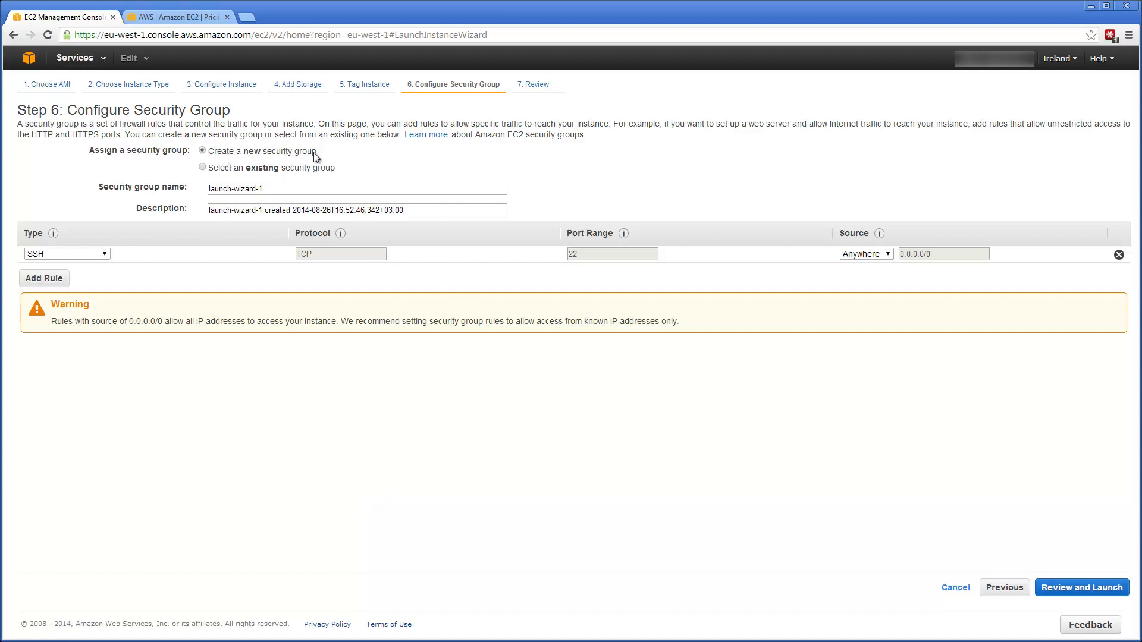
# - Choose to create a new security group and name it "Youtube instance"
pyautogui.click(297, 170)
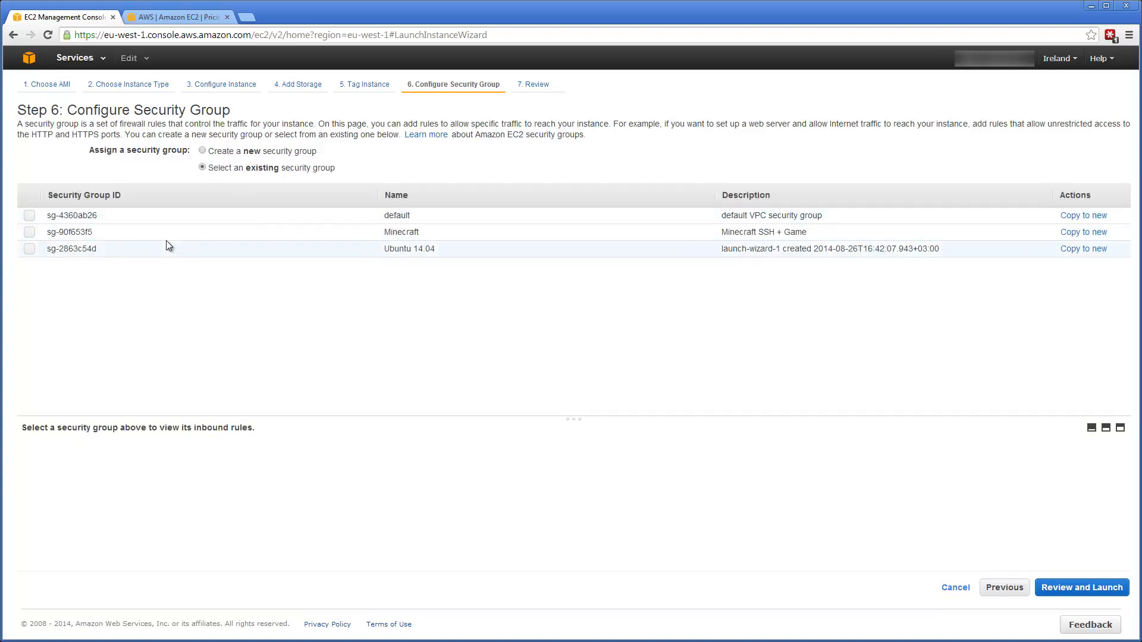
pyautogui.click(235, 153)
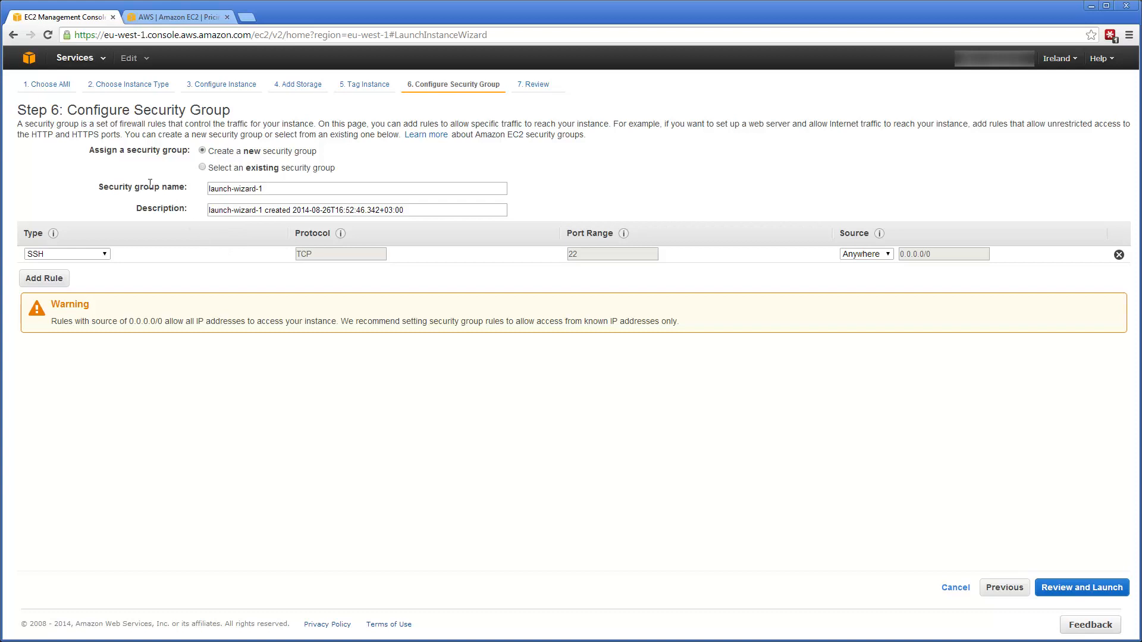
pyautogui.tripleClick(272, 188)
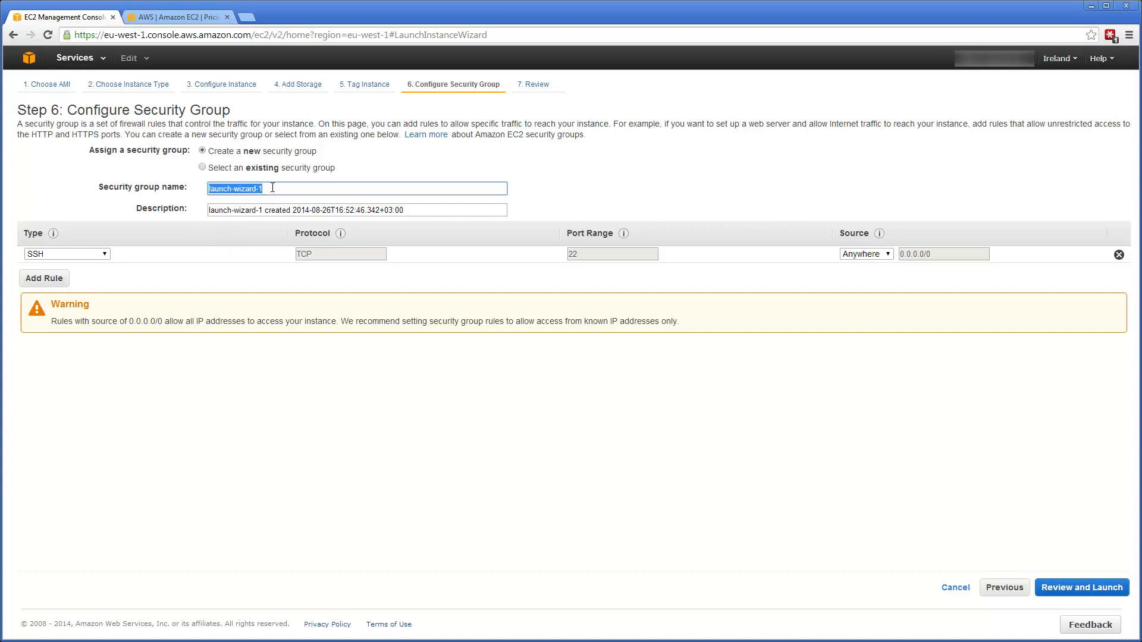
pyautogui.write('Youtube instance')
pyautogui.click(242, 291)
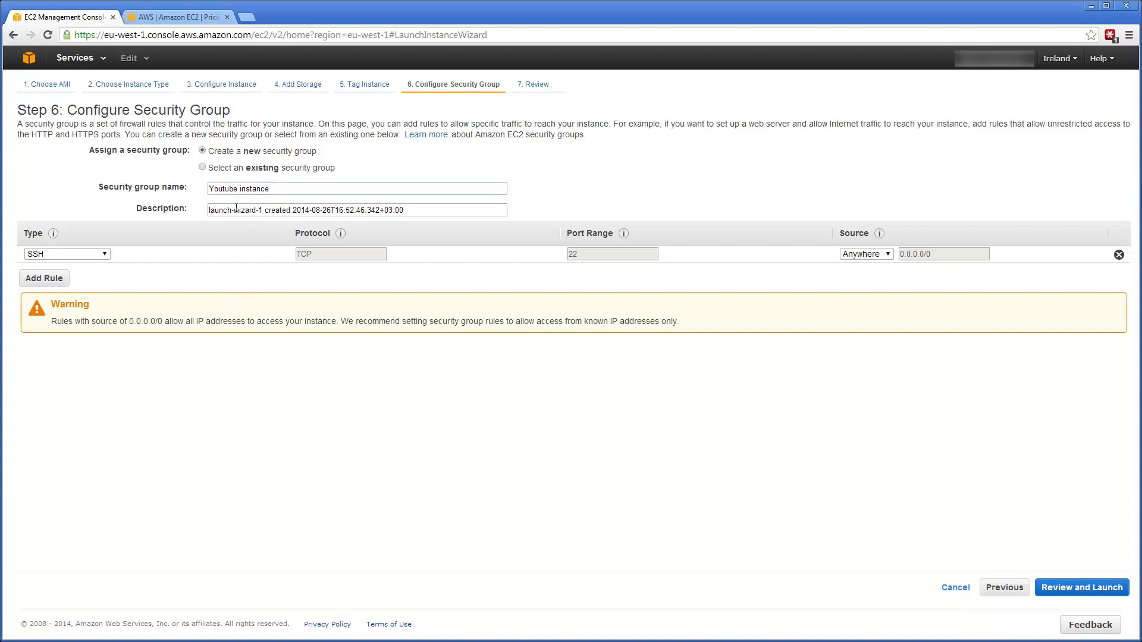
# - Look through the available rule types for the first inbound rule, keeping SSH
pyautogui.click(90, 256)
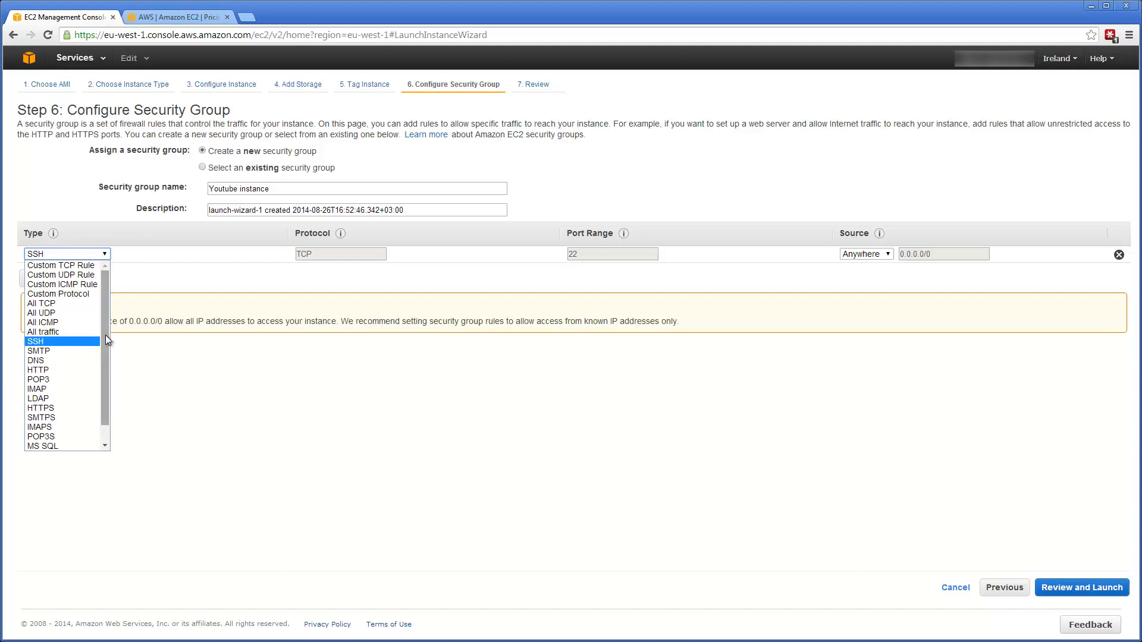
pyautogui.moveTo(105, 335); pyautogui.dragTo(103, 355)
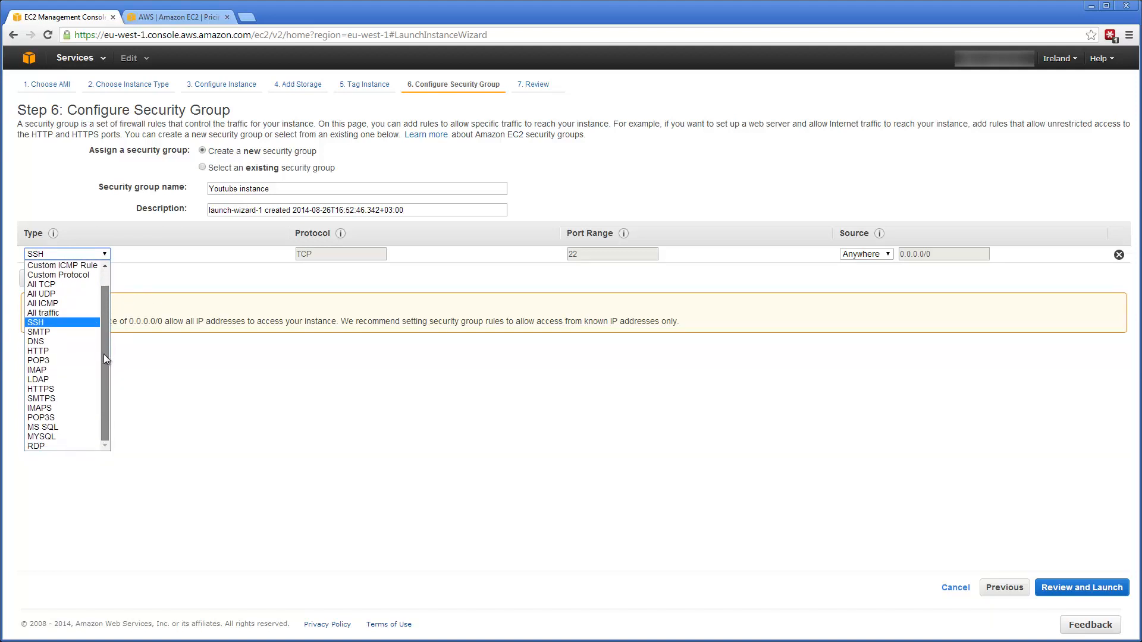
pyautogui.click(58, 322)
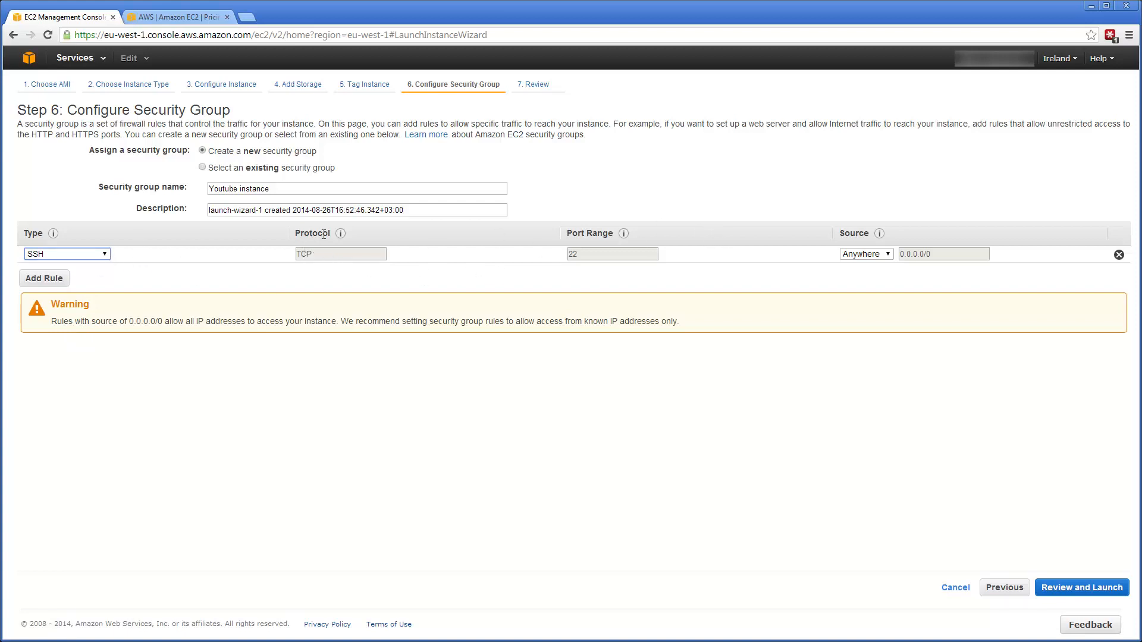
pyautogui.click(75, 254)
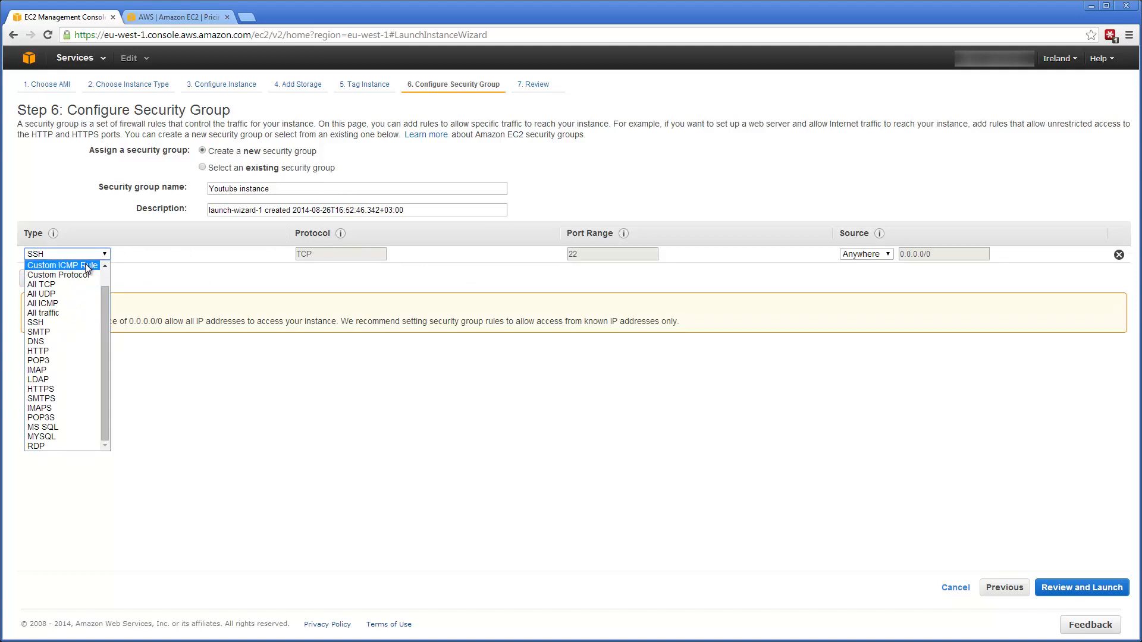
pyautogui.click(304, 271)
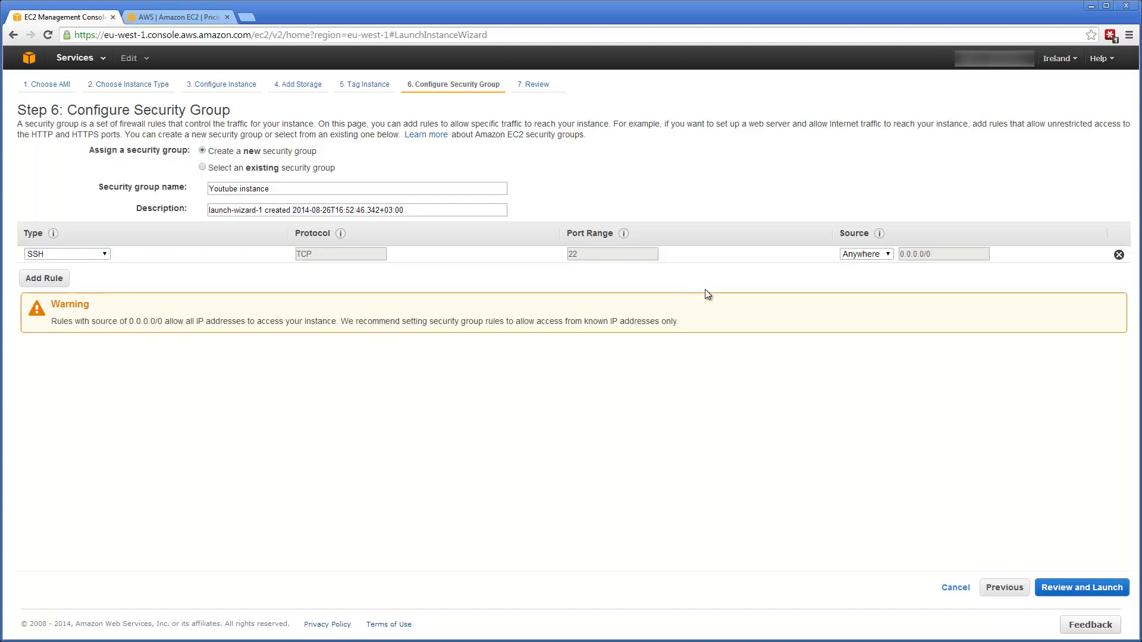
# - Try a custom IP source starting with 775 for the SSH rule and set the source back to Anywhere
pyautogui.click(887, 254)
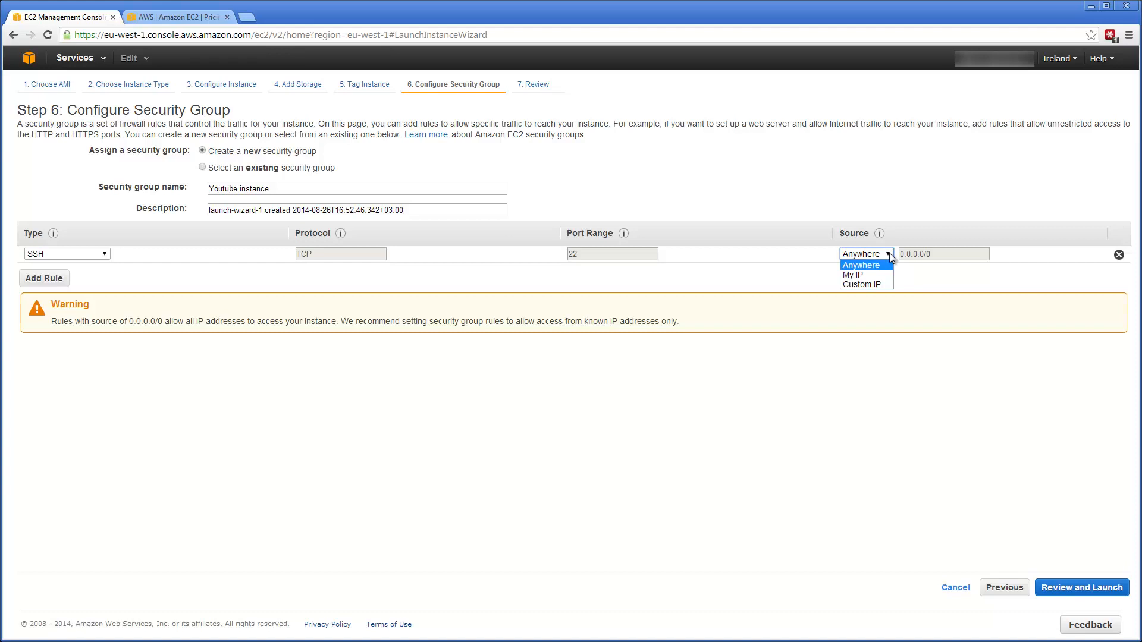
pyautogui.click(890, 252)
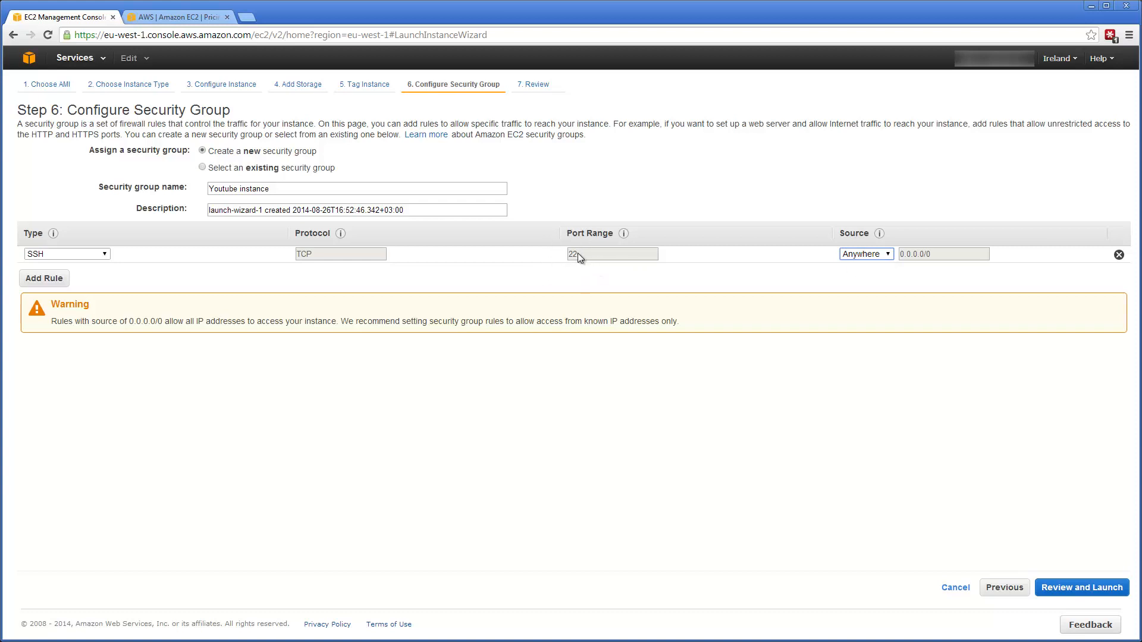
pyautogui.click(889, 255)
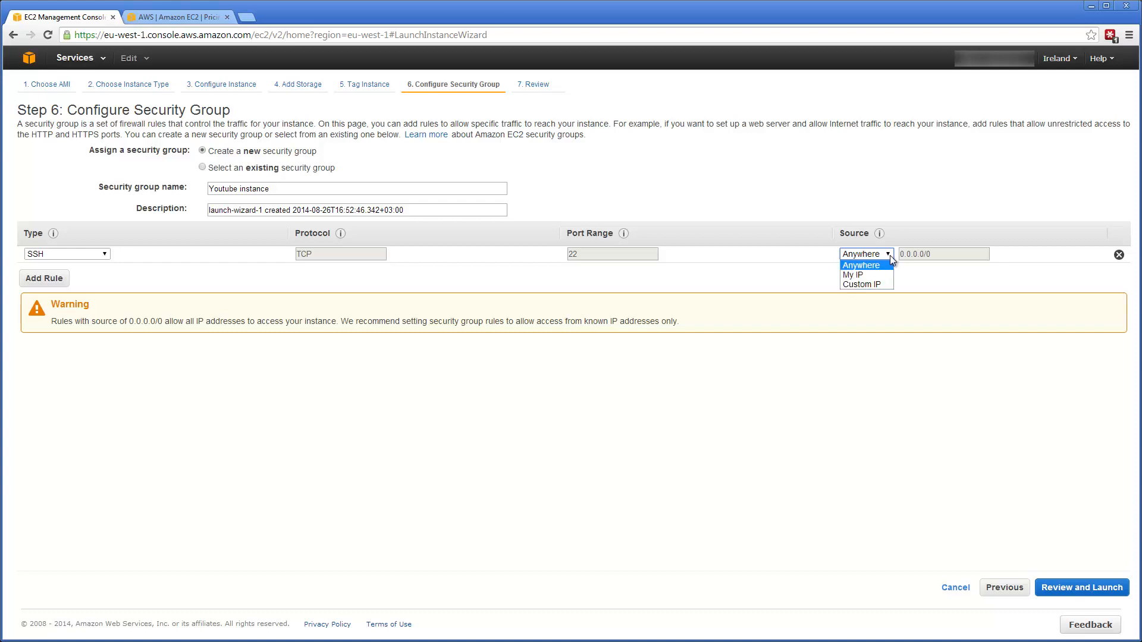
pyautogui.click(875, 284)
pyautogui.write('775')
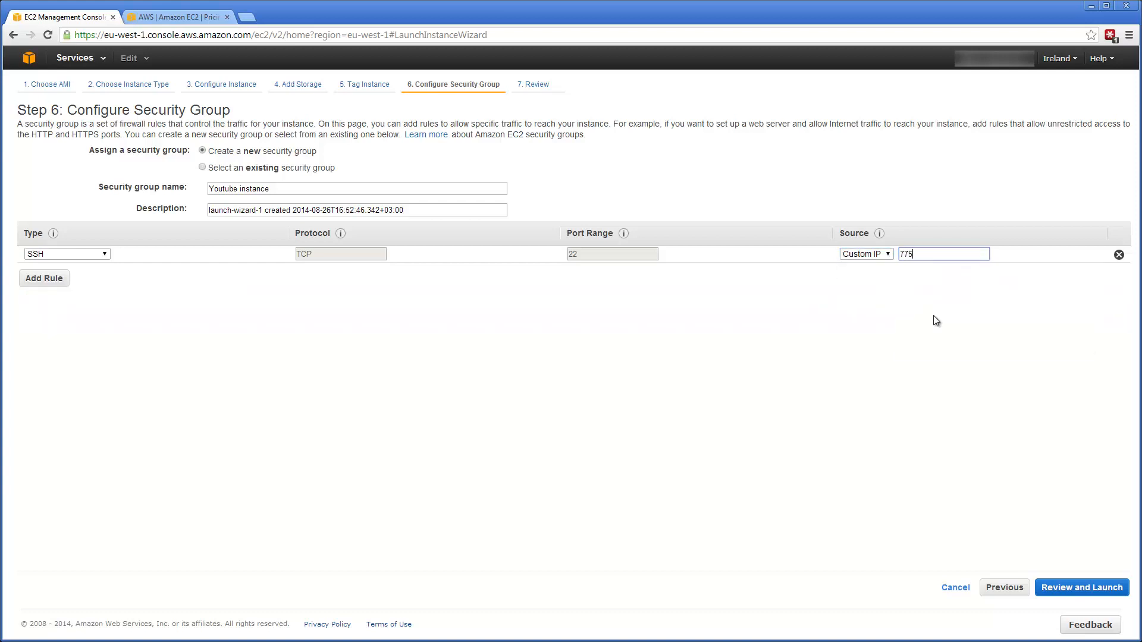
pyautogui.press('BackSpace')
pyautogui.press('BackSpace')
pyautogui.press('BackSpace')
pyautogui.click(888, 256)
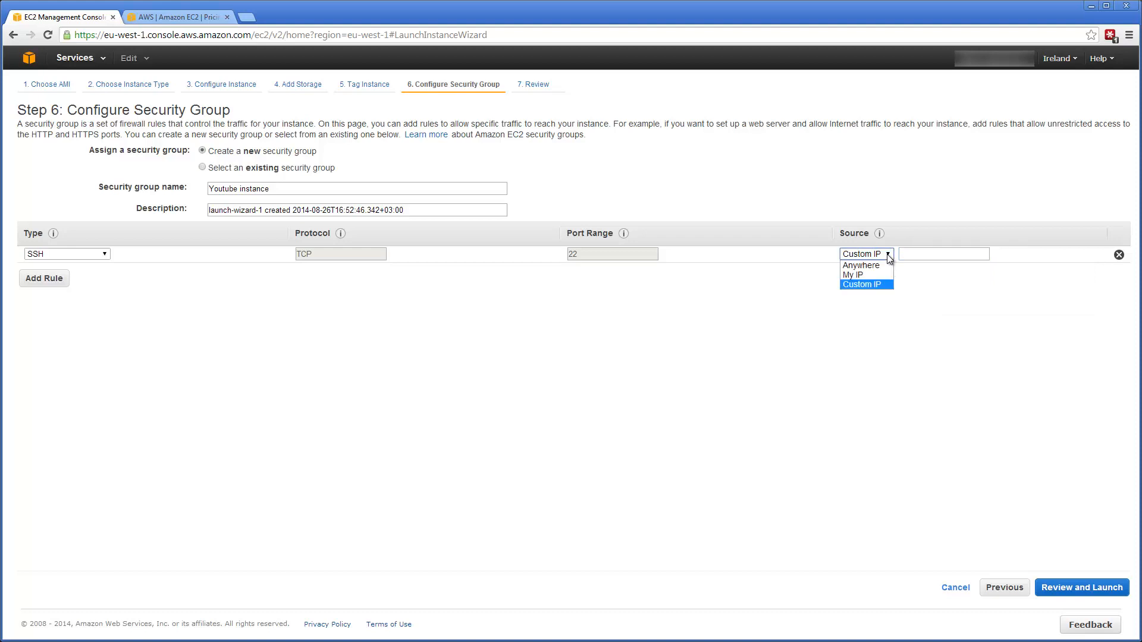
pyautogui.click(877, 270)
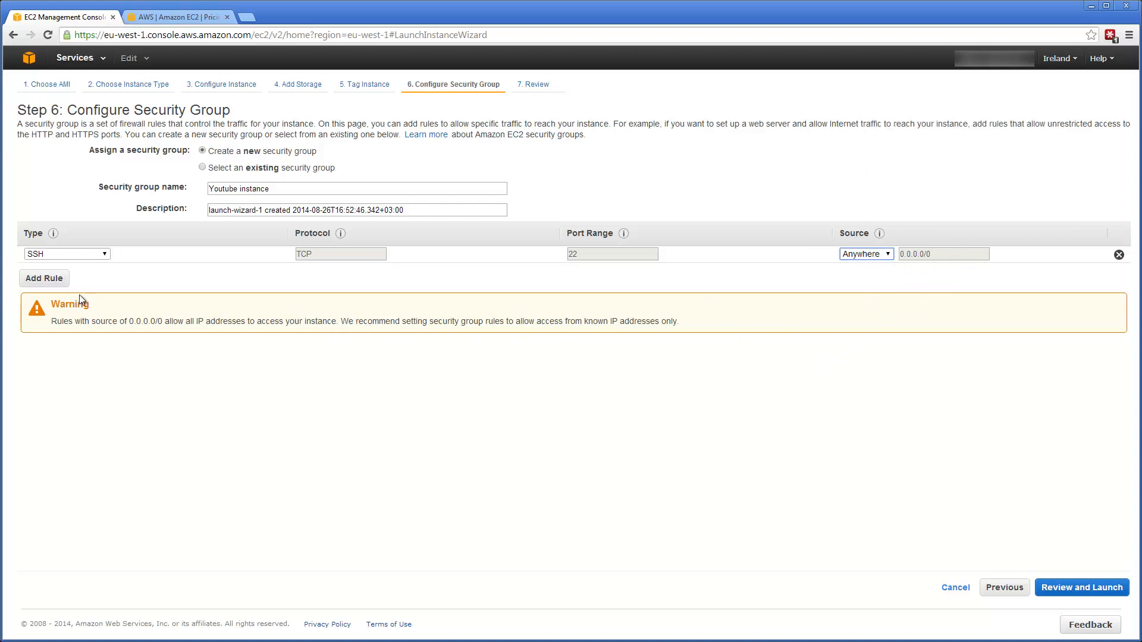
# - Try adding a second inbound rule of type HTTP and remove it again
pyautogui.click(63, 280)
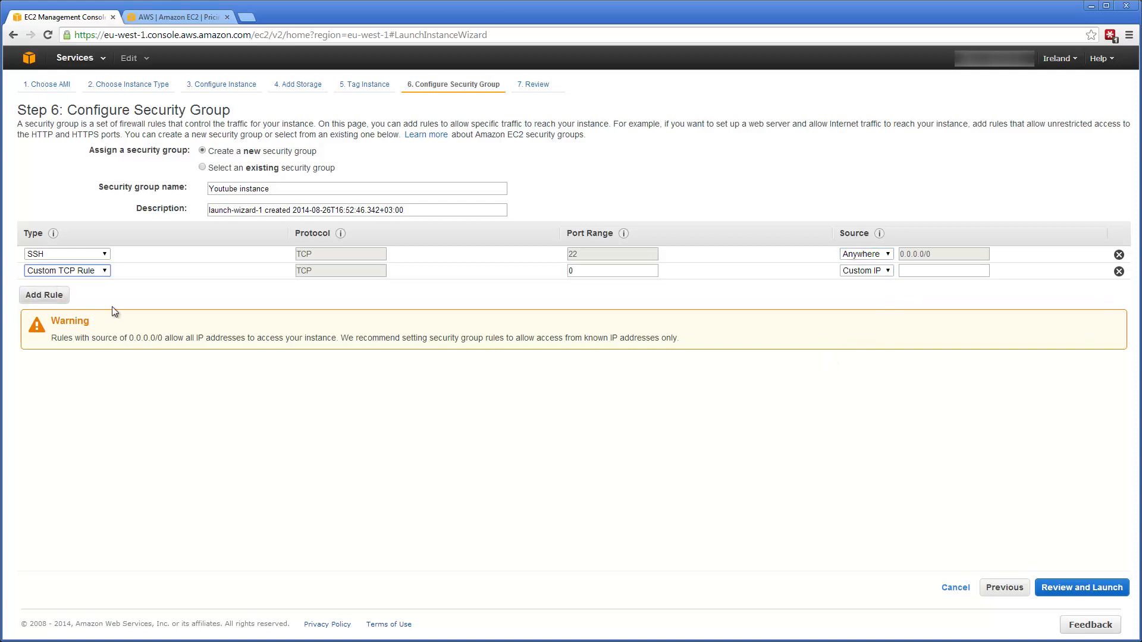
pyautogui.click(106, 272)
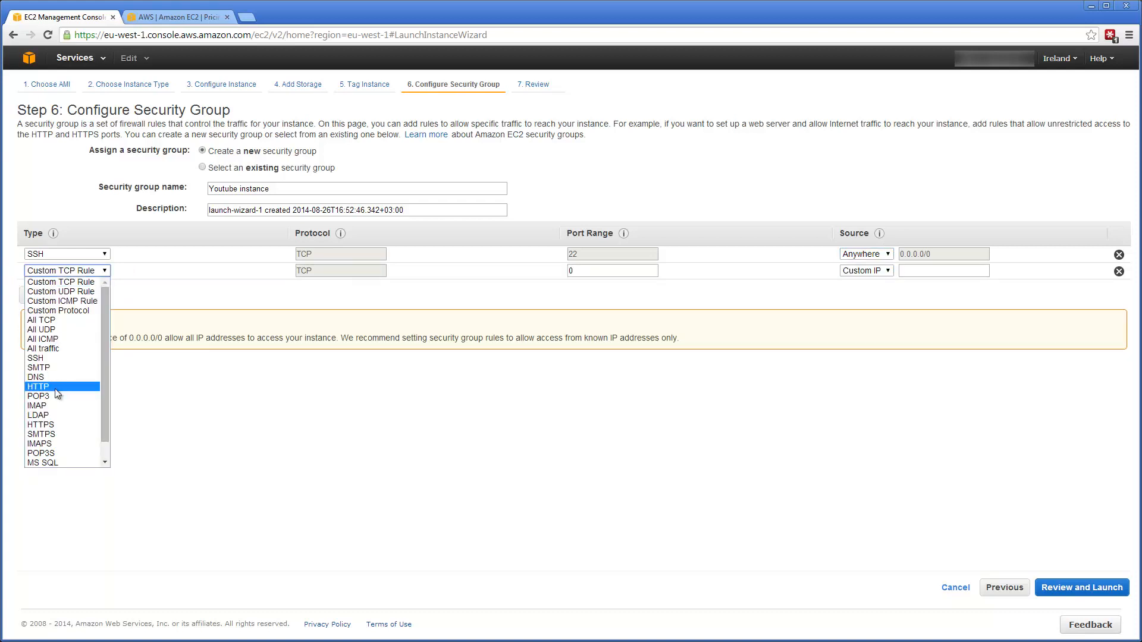
pyautogui.click(44, 388)
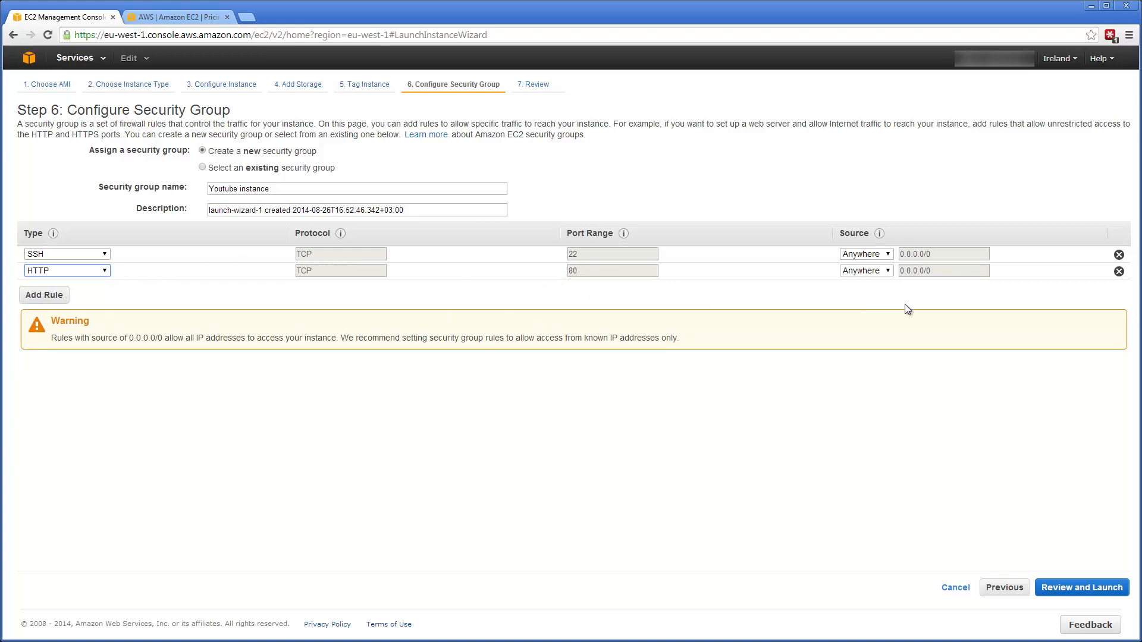
pyautogui.click(1118, 271)
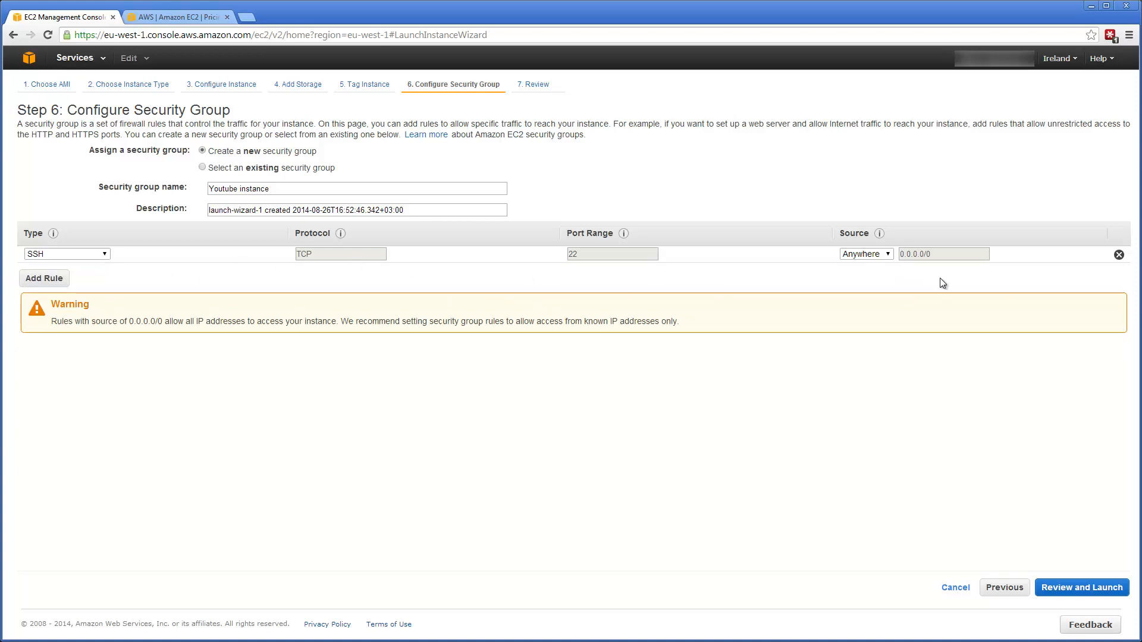
# - Continue to the launch review and check the storage, the instance details and the security notice
pyautogui.click(1071, 589)
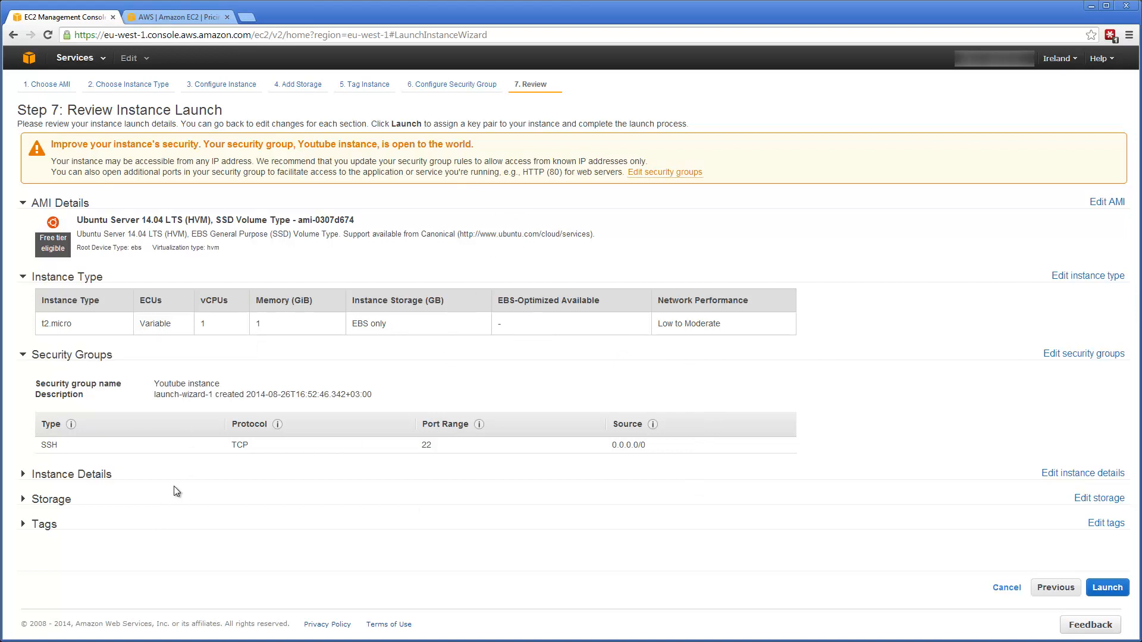
pyautogui.click(62, 502)
pyautogui.click(64, 501)
pyautogui.click(64, 474)
pyautogui.click(68, 474)
pyautogui.moveTo(52, 146); pyautogui.dragTo(436, 156)
pyautogui.click(436, 154)
# - Proceed to launch, create a new key pair named "Youtube ubuntu" and download its private key file
pyautogui.click(1109, 588)
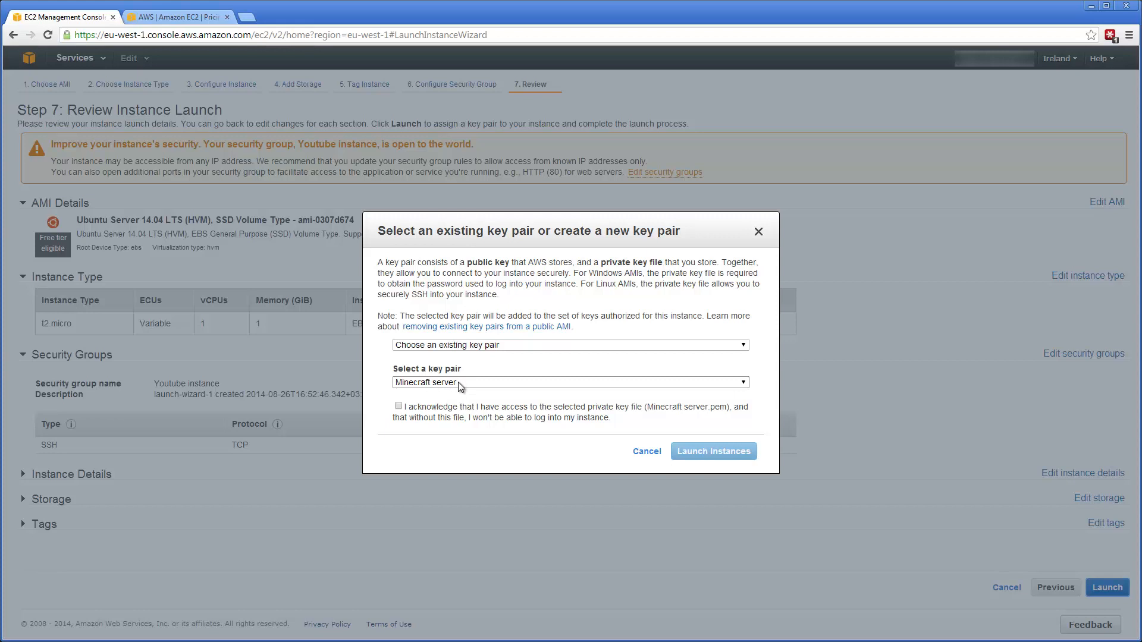
pyautogui.click(473, 346)
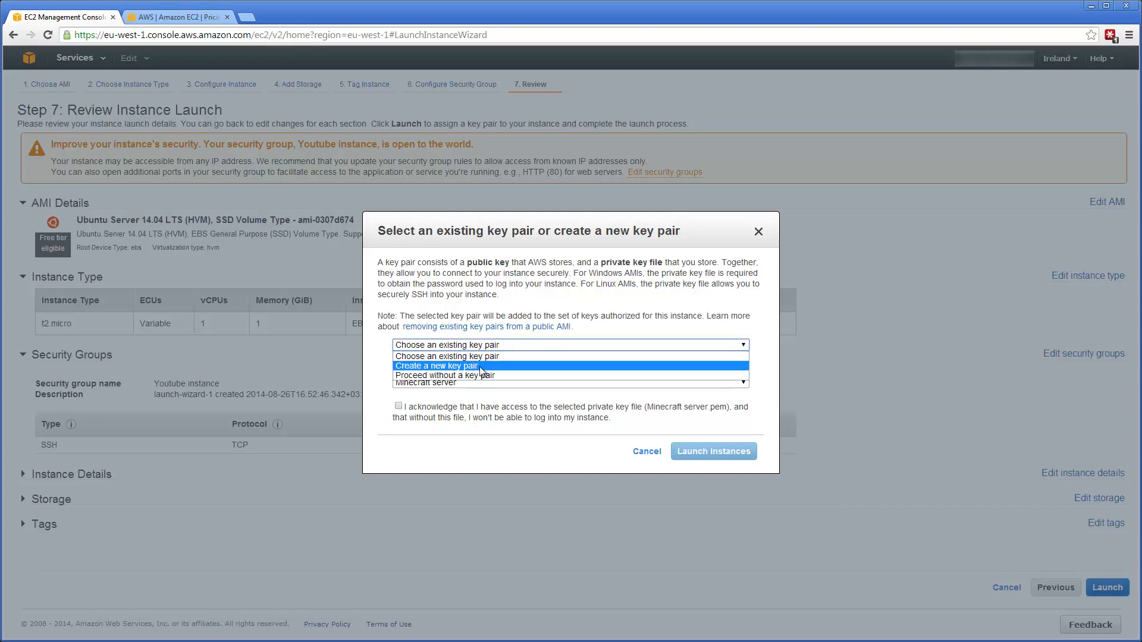
pyautogui.click(473, 367)
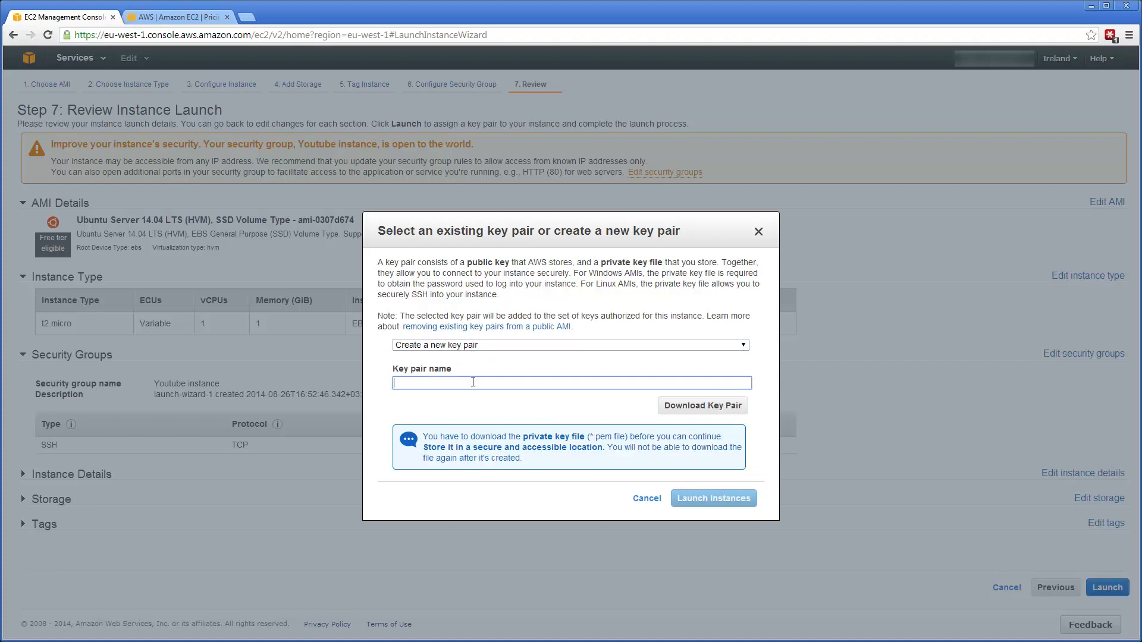
pyautogui.write('Youtube ubuntu')
pyautogui.click(694, 407)
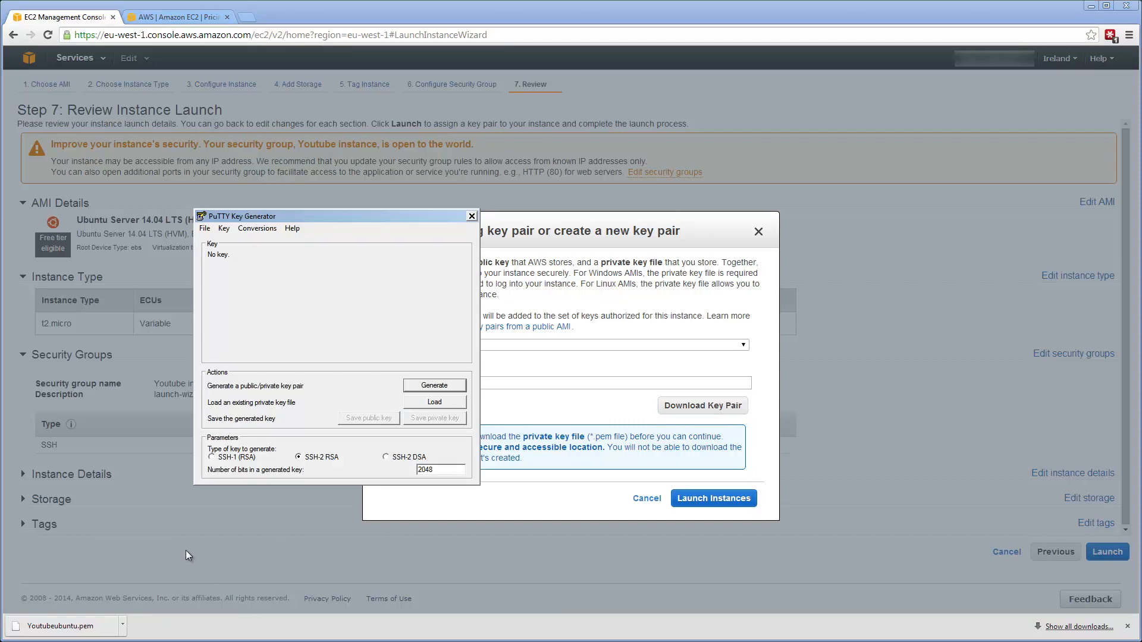
# - In PuTTY Key Generator, start loading an existing private key and browse to the Downloads folder
pyautogui.moveTo(223, 220); pyautogui.dragTo(440, 230)
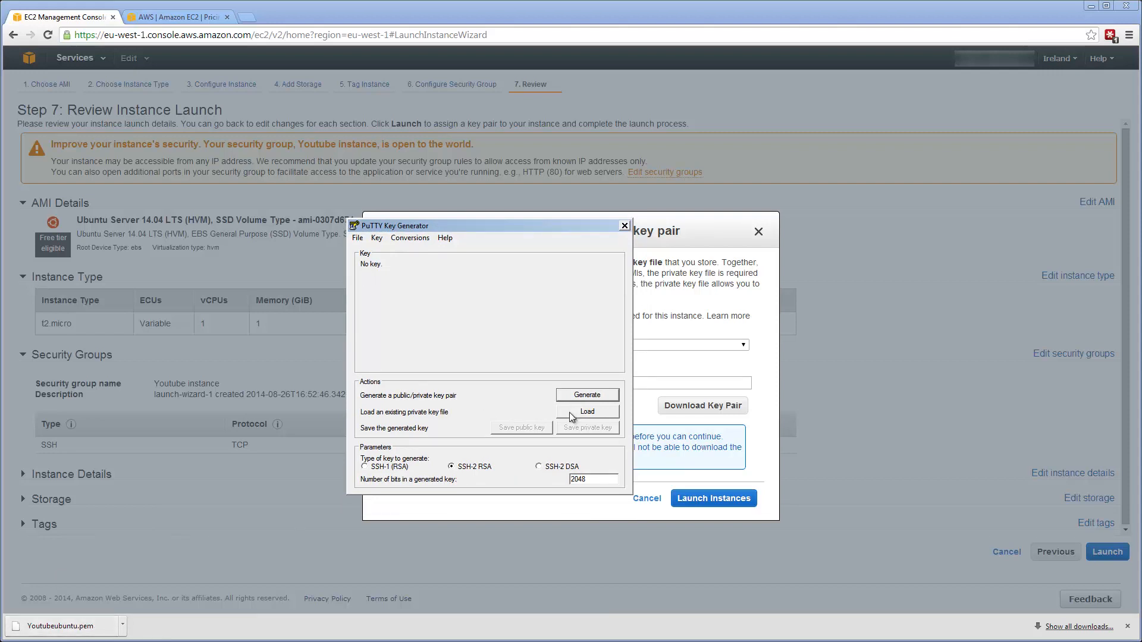
pyautogui.click(569, 412)
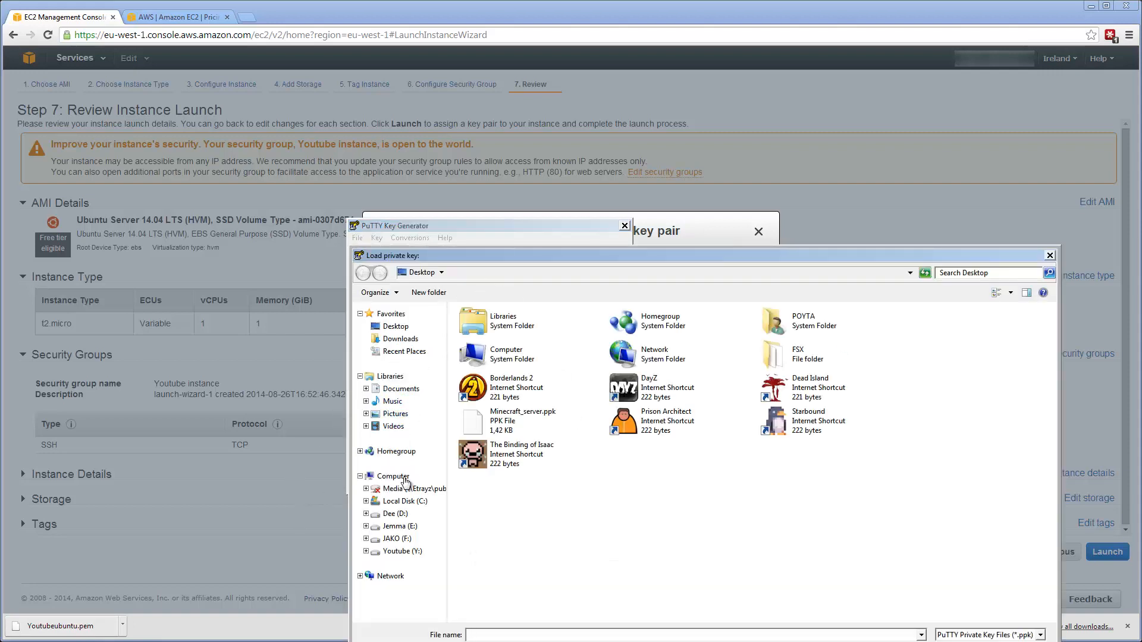
pyautogui.click(401, 338)
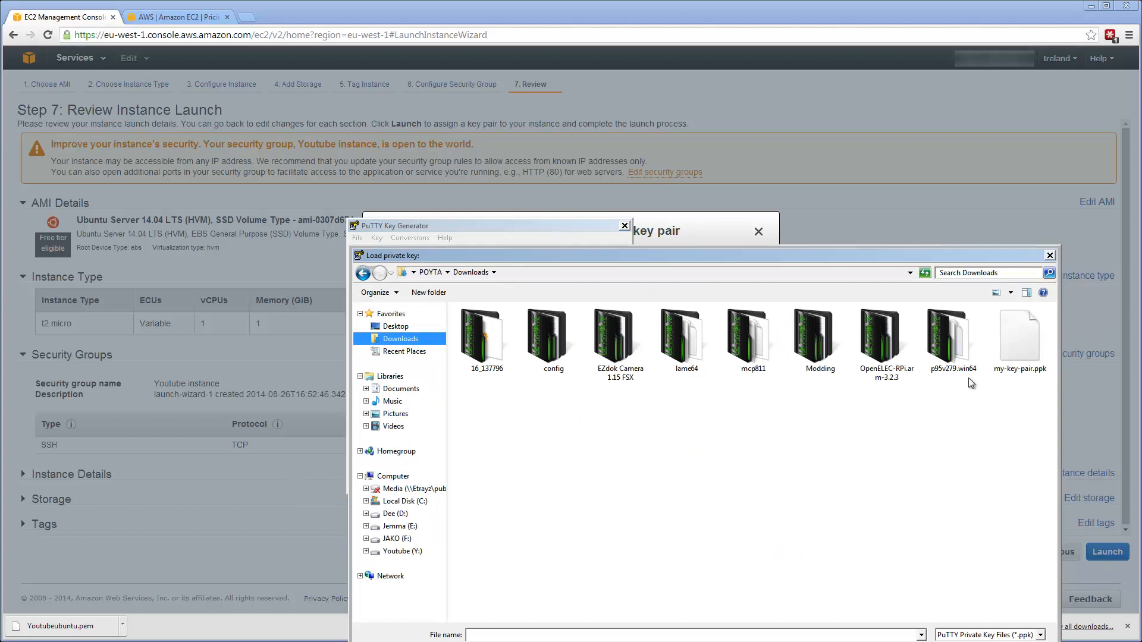
# - Look up where the downloaded Youtubeubuntu.pem file is stored and put the folder window away
pyautogui.click(122, 628)
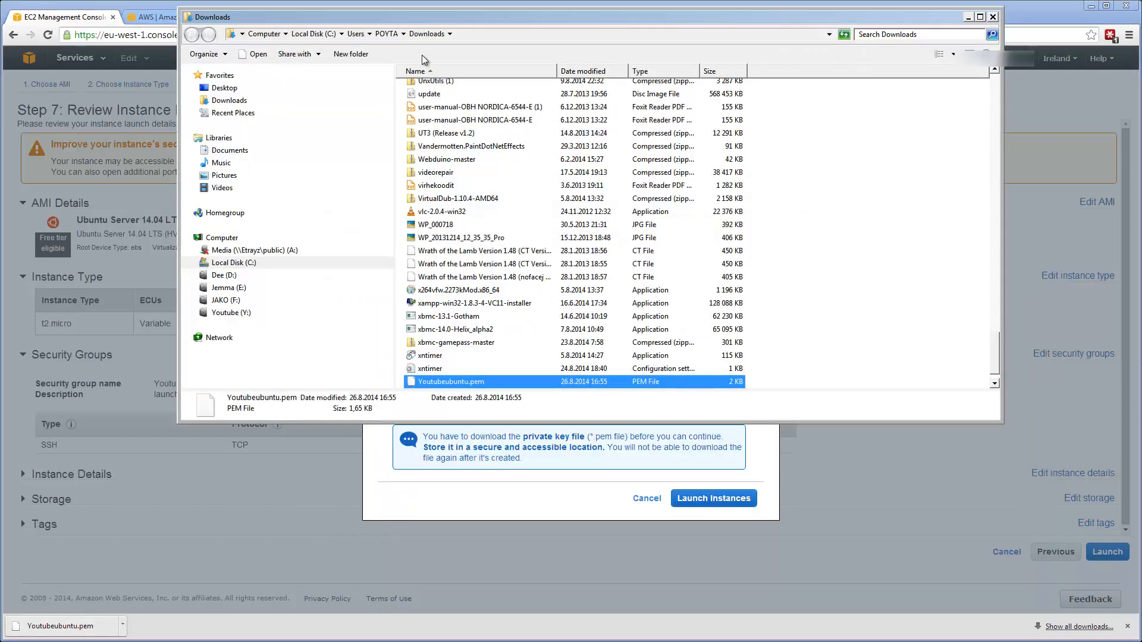
pyautogui.click(470, 35)
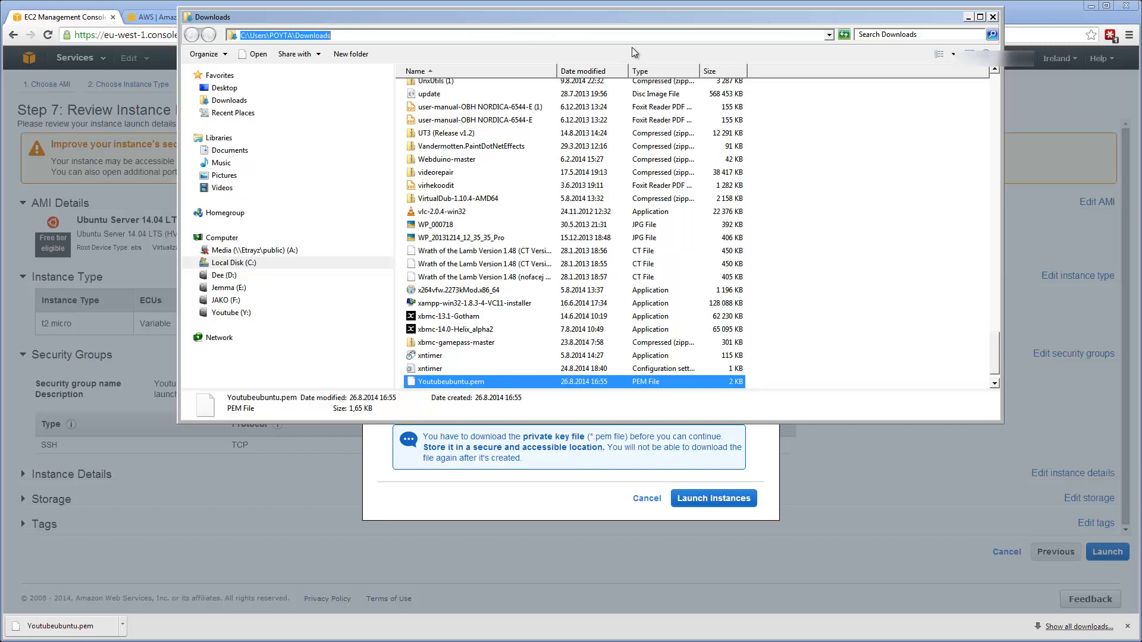
pyautogui.click(969, 17)
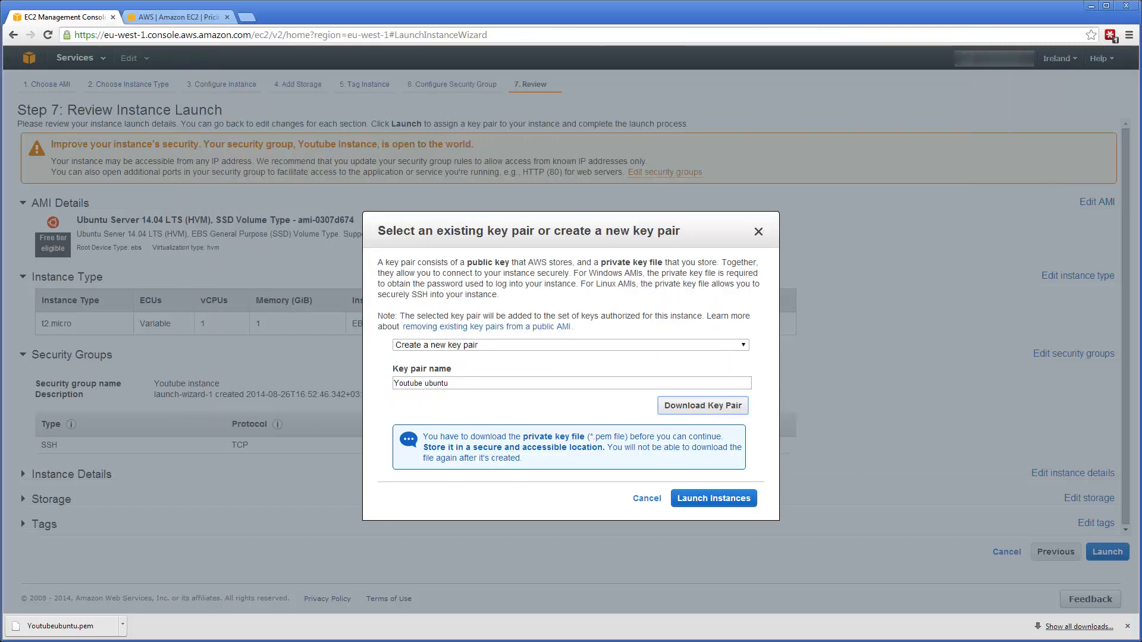
# - Switch back to PuTTYgen's private key loading dialog and show all file types in the Downloads folder
pyautogui.click(514, 641)
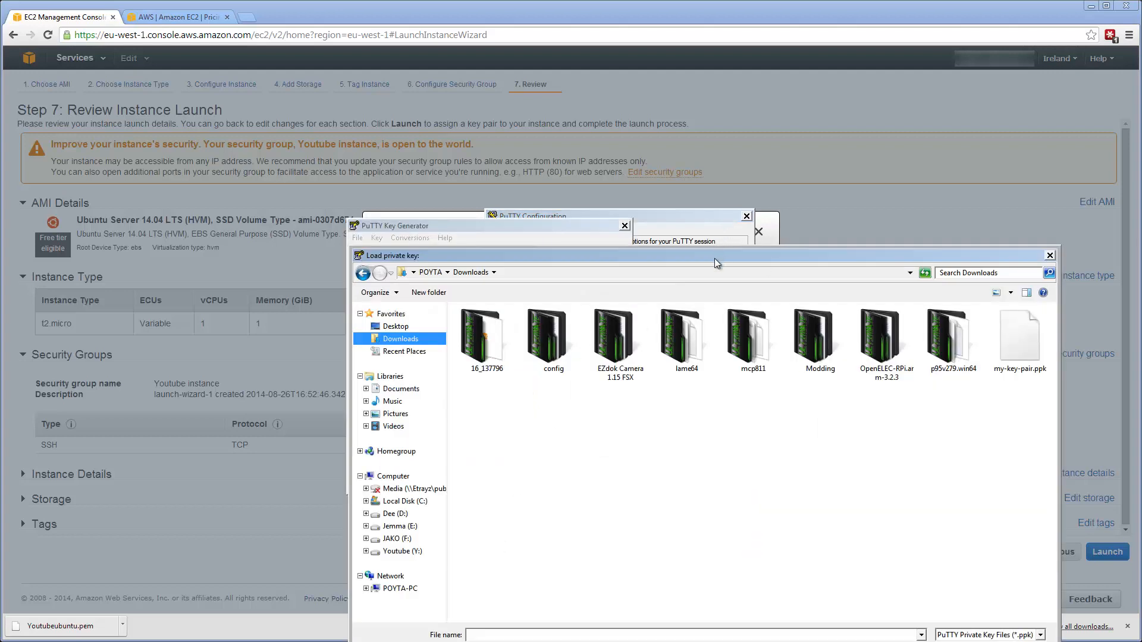
pyautogui.moveTo(715, 258); pyautogui.dragTo(671, 186)
pyautogui.click(624, 203)
pyautogui.click(624, 202)
pyautogui.click(647, 234)
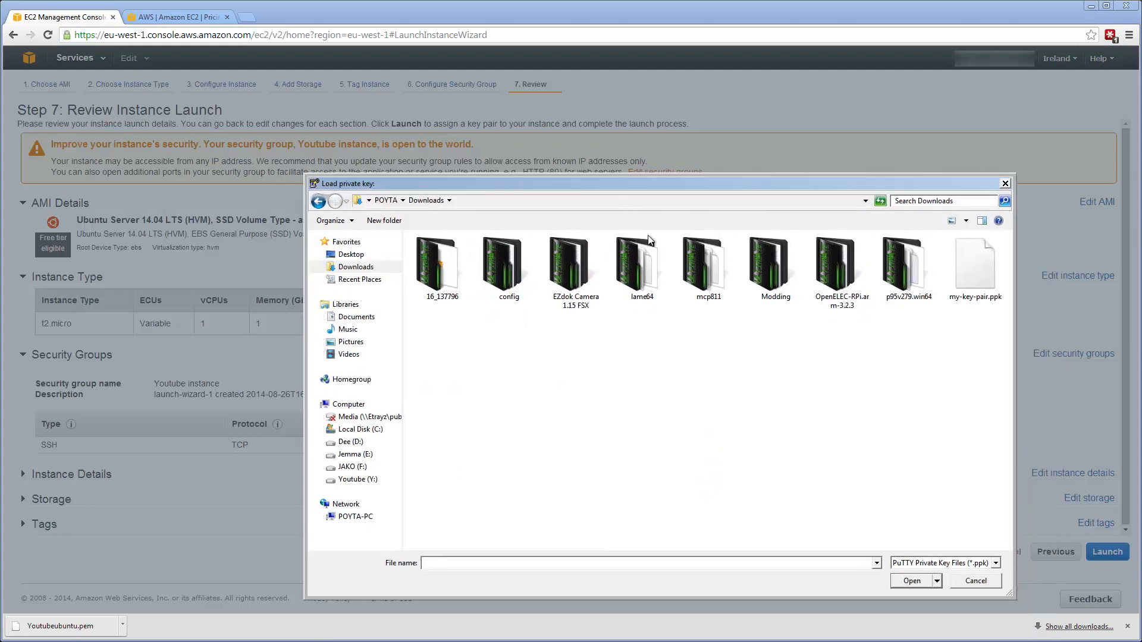
pyautogui.click(982, 569)
pyautogui.click(947, 588)
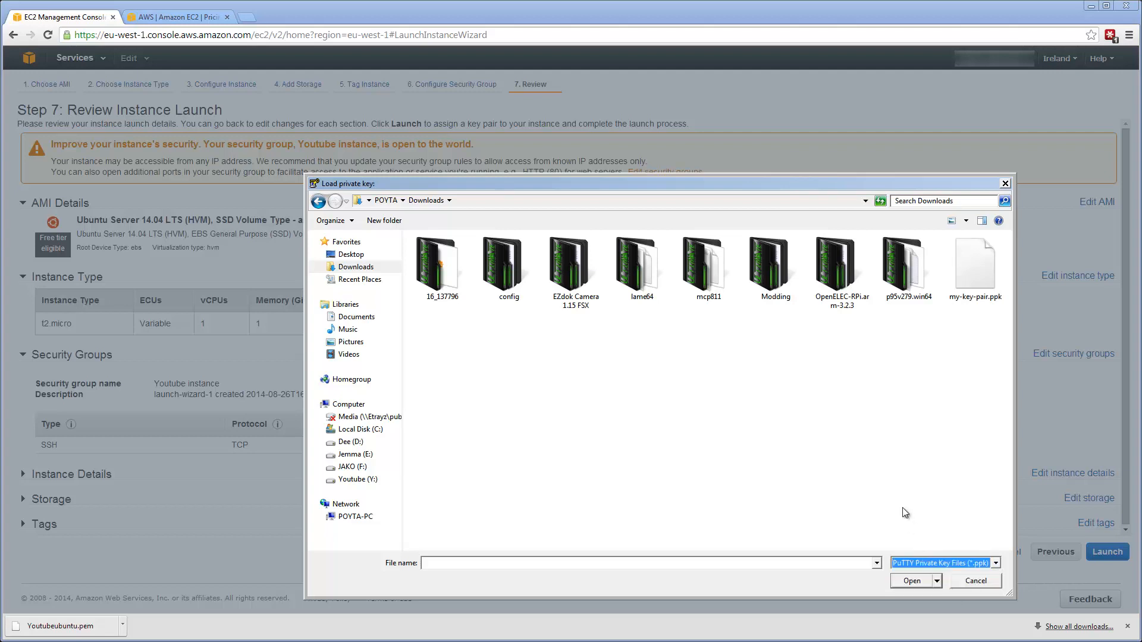
pyautogui.click(940, 565)
pyautogui.click(943, 580)
pyautogui.click(771, 439)
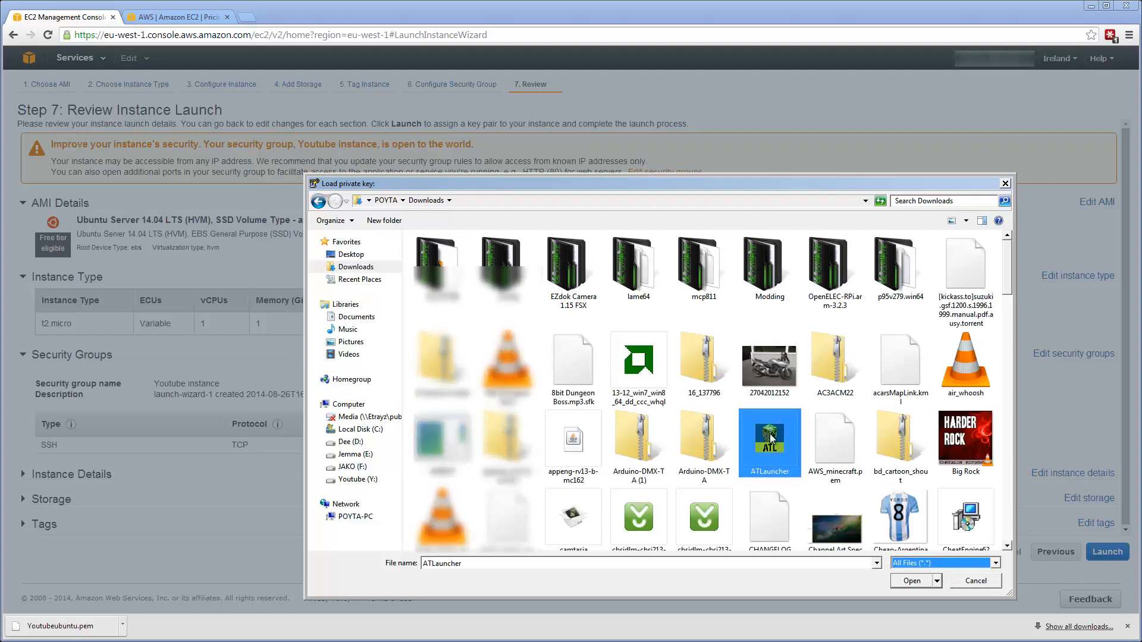
# - Load Youtubeubuntu.pem from the Downloads folder as the private key and dismiss the import notice
pyautogui.scroll(-10, 771, 439)
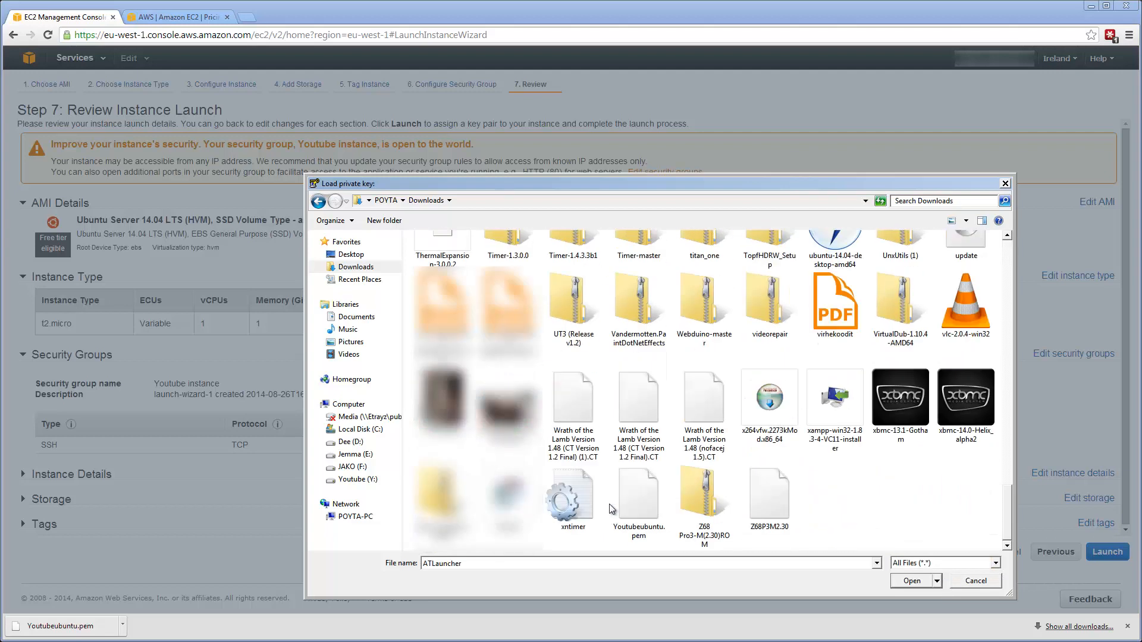
pyautogui.scroll(2, 743, 479)
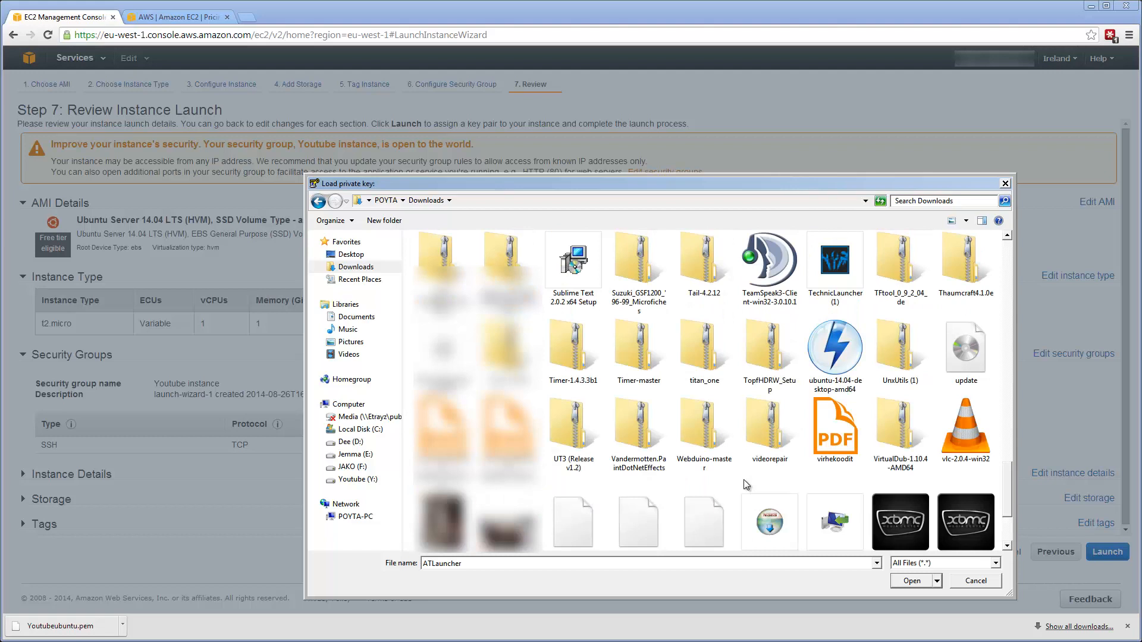
pyautogui.scroll(-2, 743, 480)
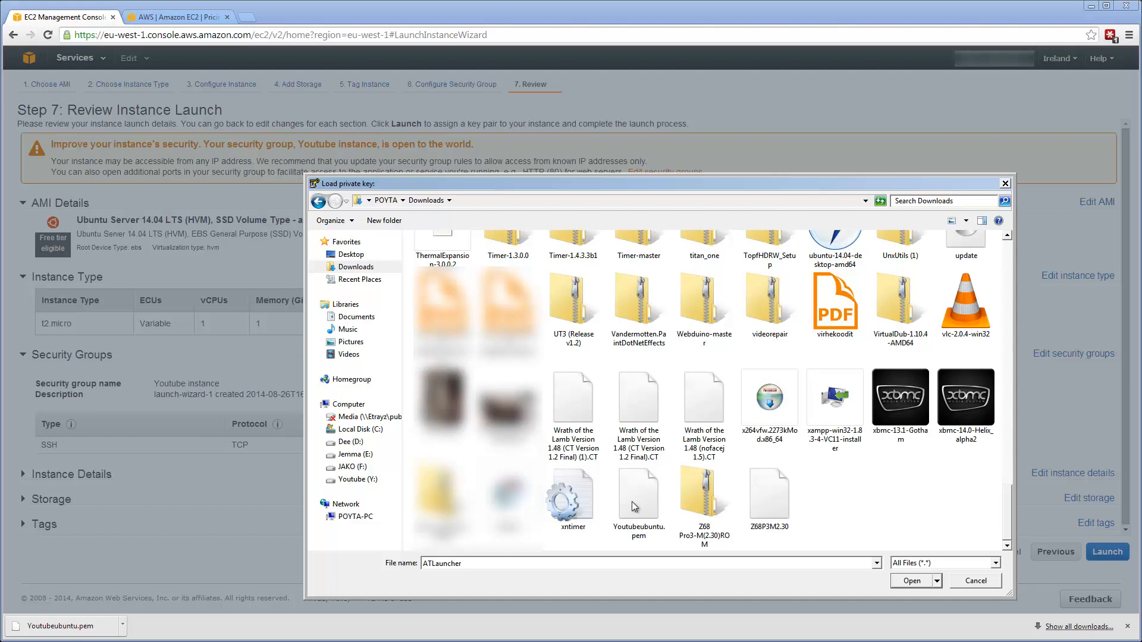
pyautogui.click(628, 537)
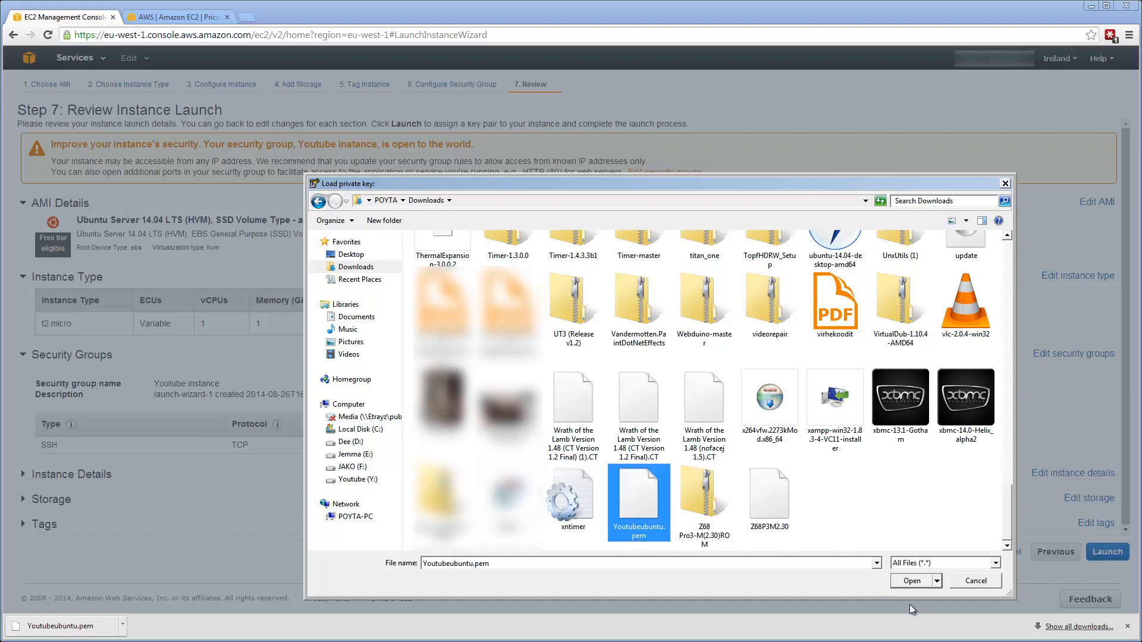
pyautogui.click(912, 581)
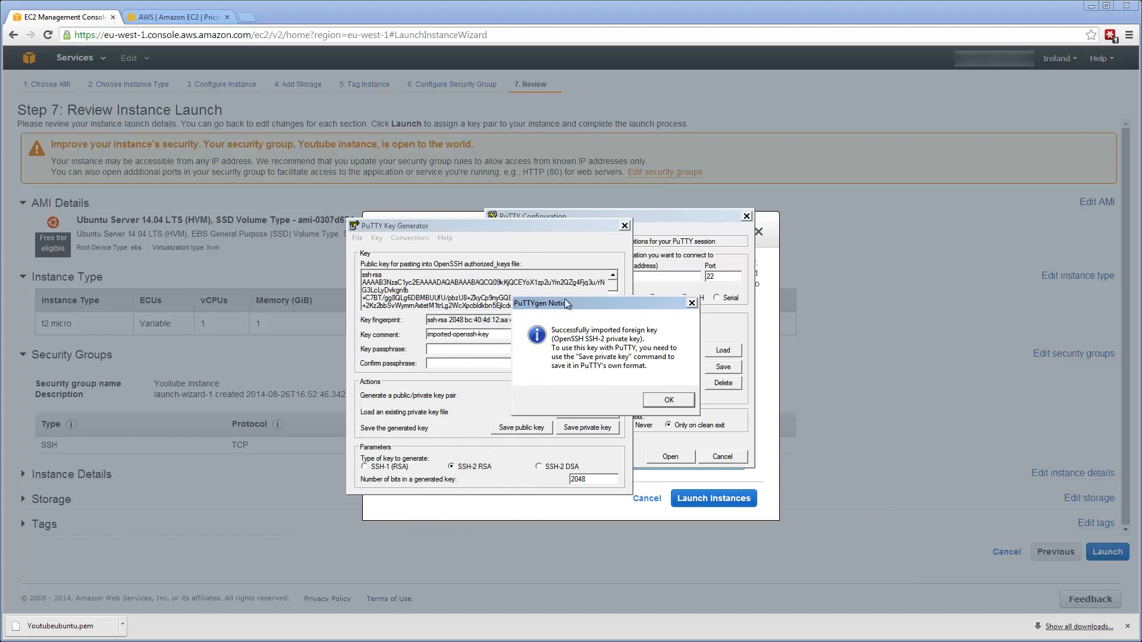
pyautogui.click(668, 400)
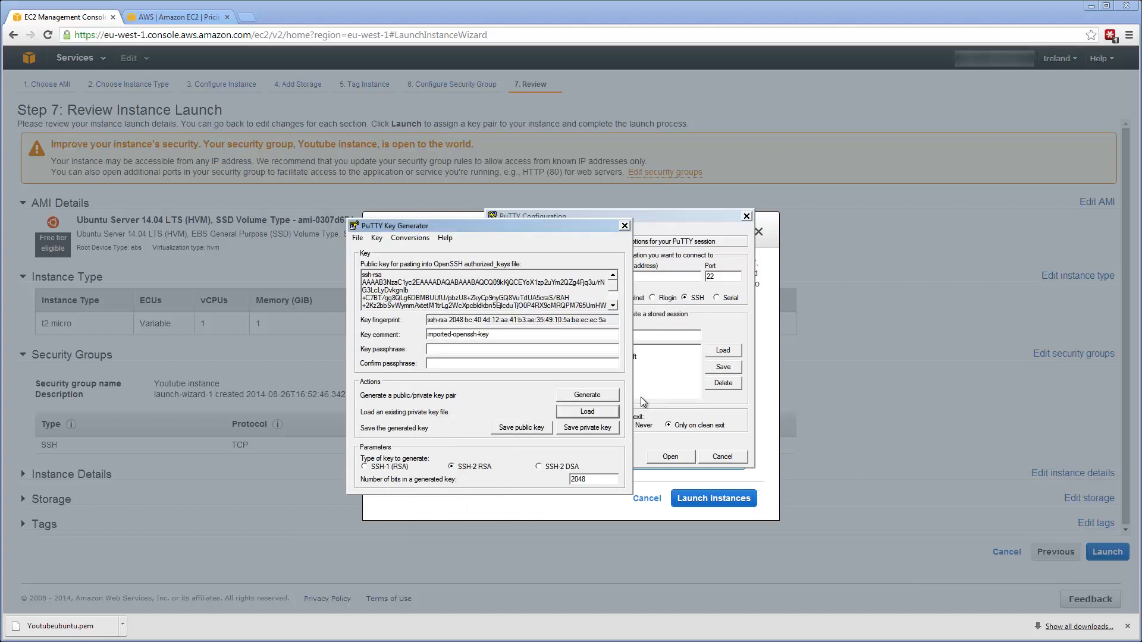
# - Save the imported private key without a passphrase as "Youtubeubuntu_putty" in PuTTY's .ppk format in the Downloads folder
pyautogui.click(576, 428)
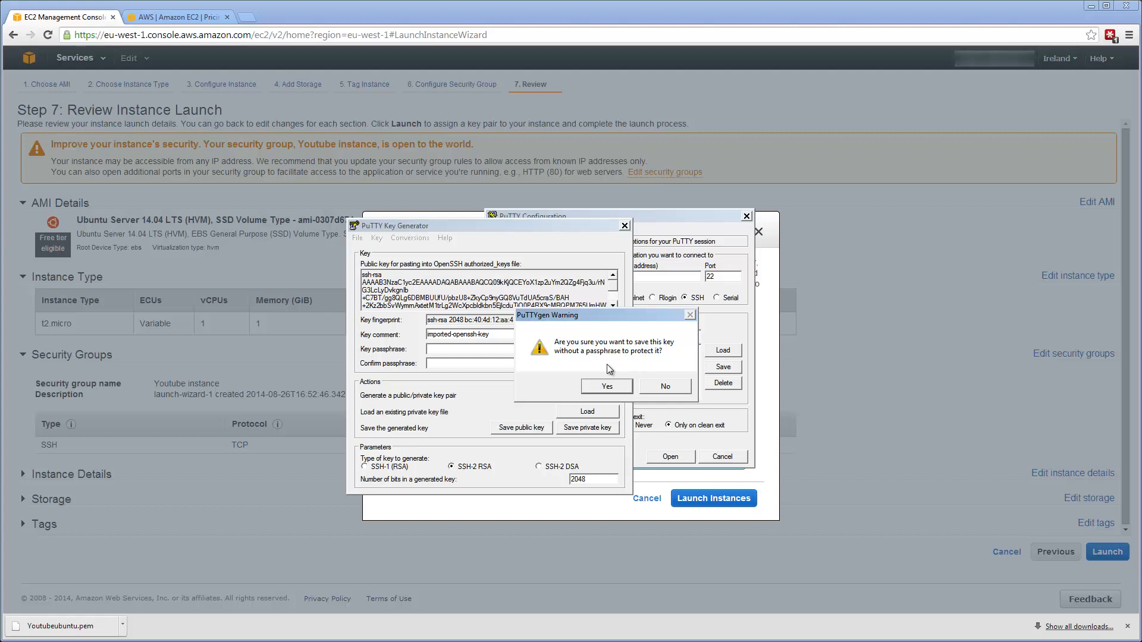
pyautogui.click(611, 387)
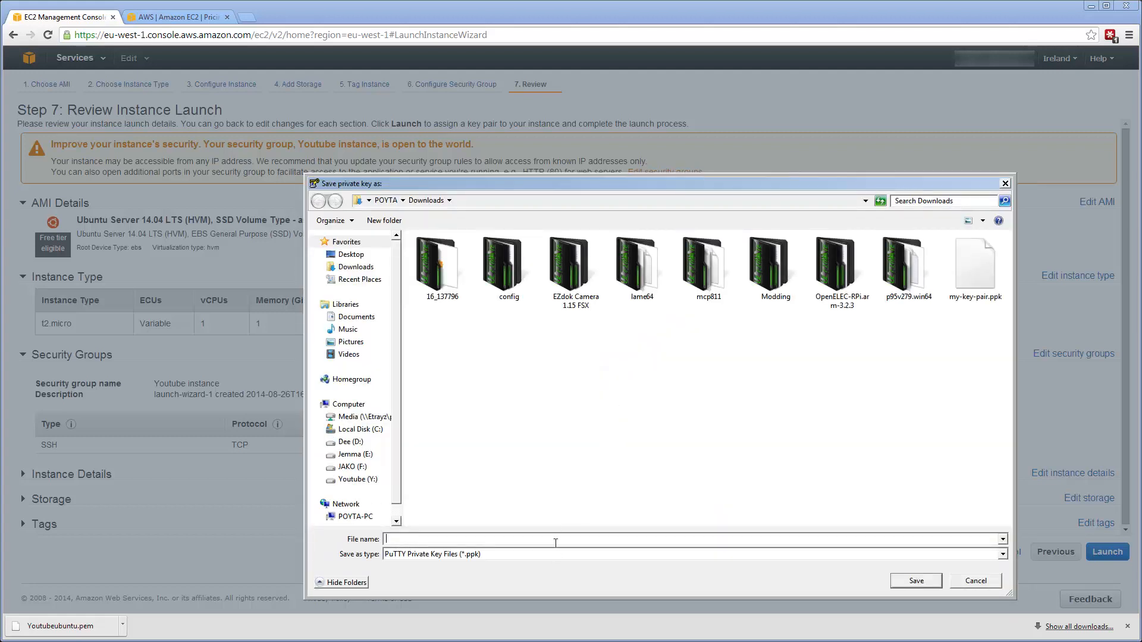
pyautogui.write('yout')
pyautogui.press('Down')
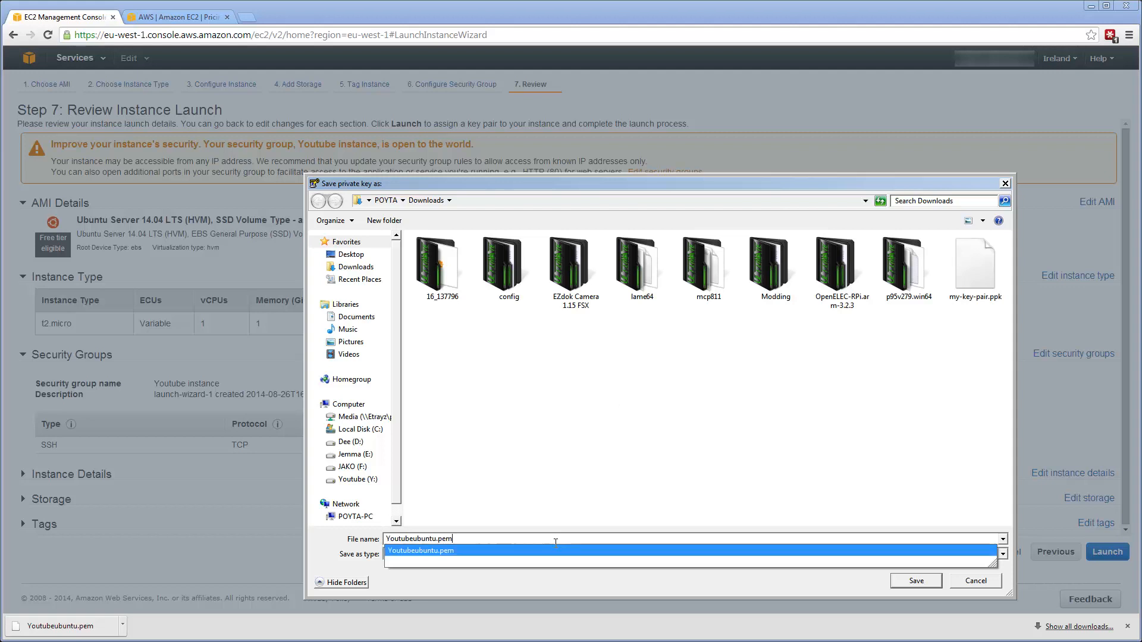
pyautogui.press('BackSpace')
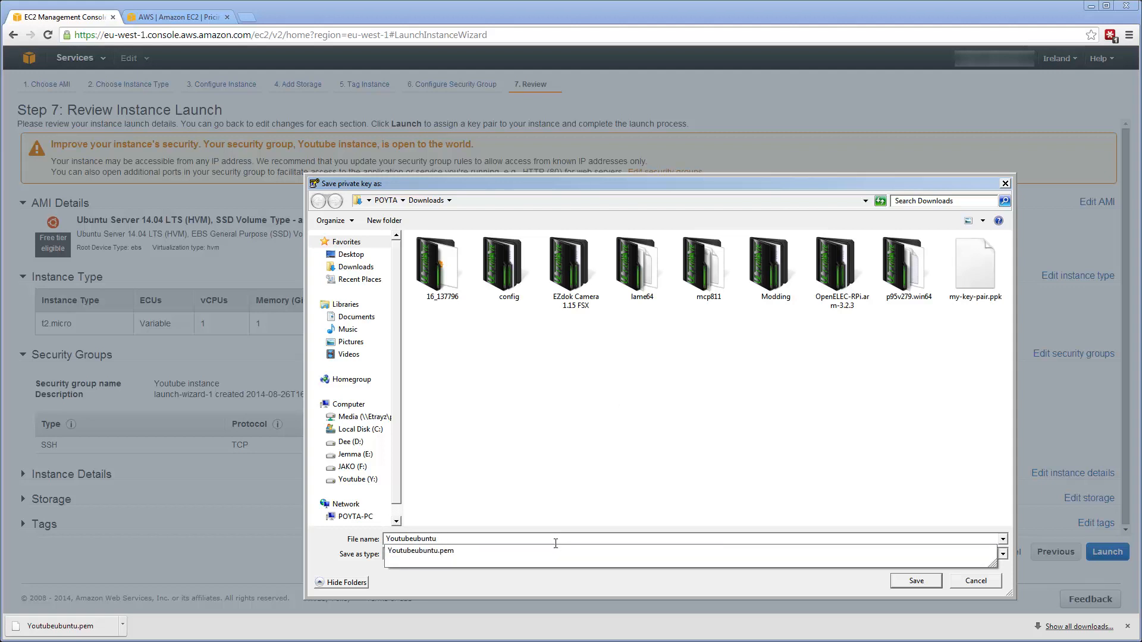
pyautogui.write('_putty')
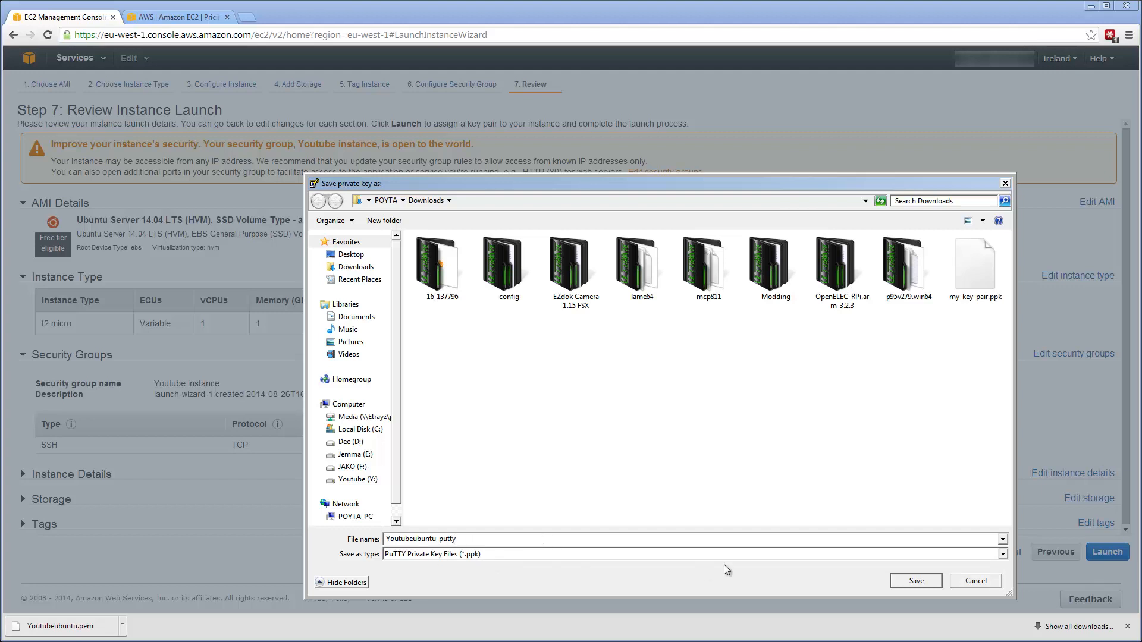
pyautogui.click(915, 581)
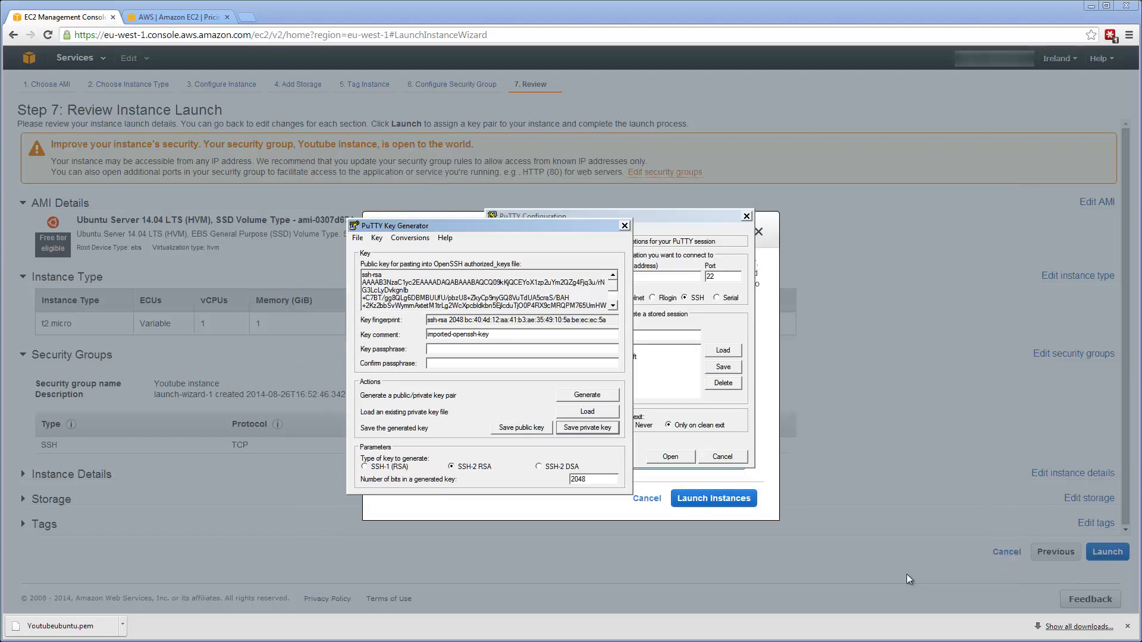
# - Return to the EC2 key pair dialog, launch the instance and show the instances list
pyautogui.click(857, 325)
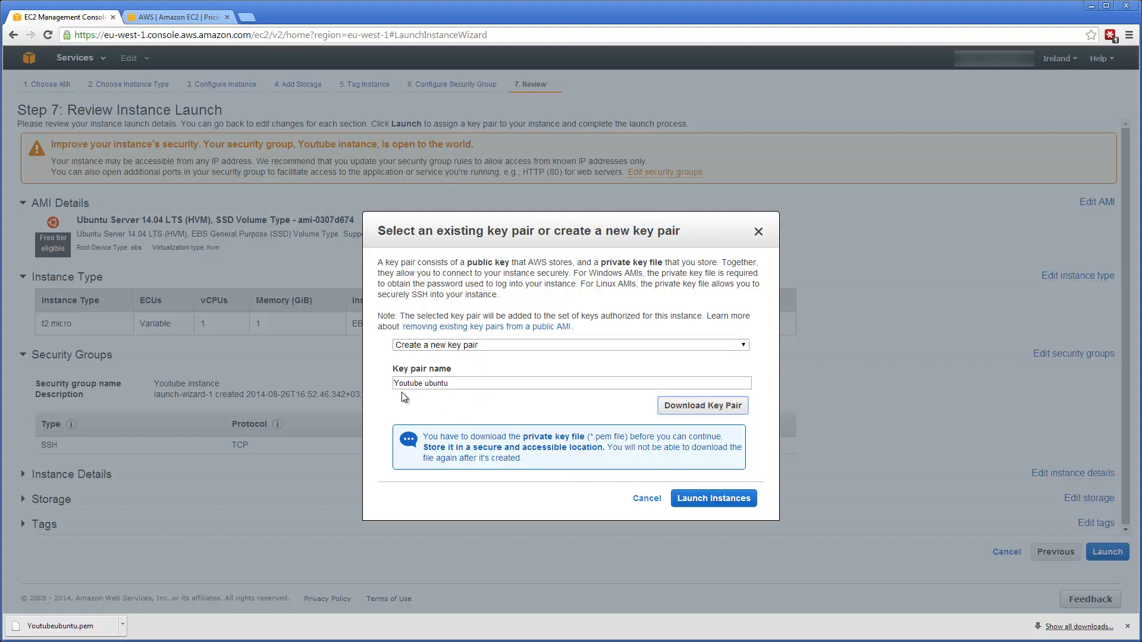
pyautogui.click(722, 498)
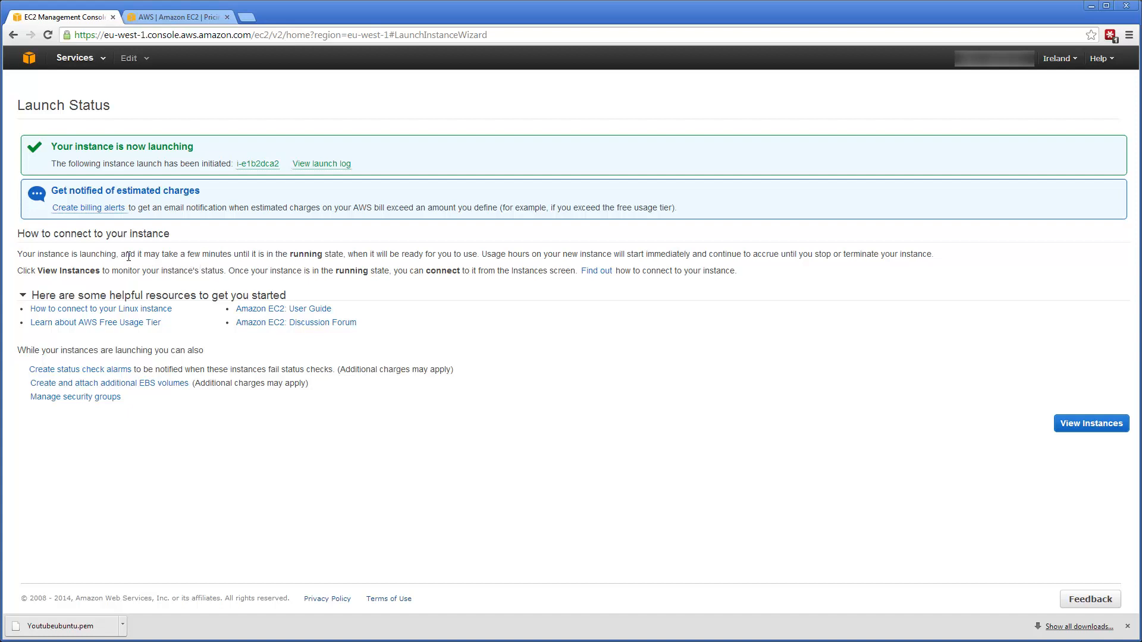
pyautogui.click(1106, 426)
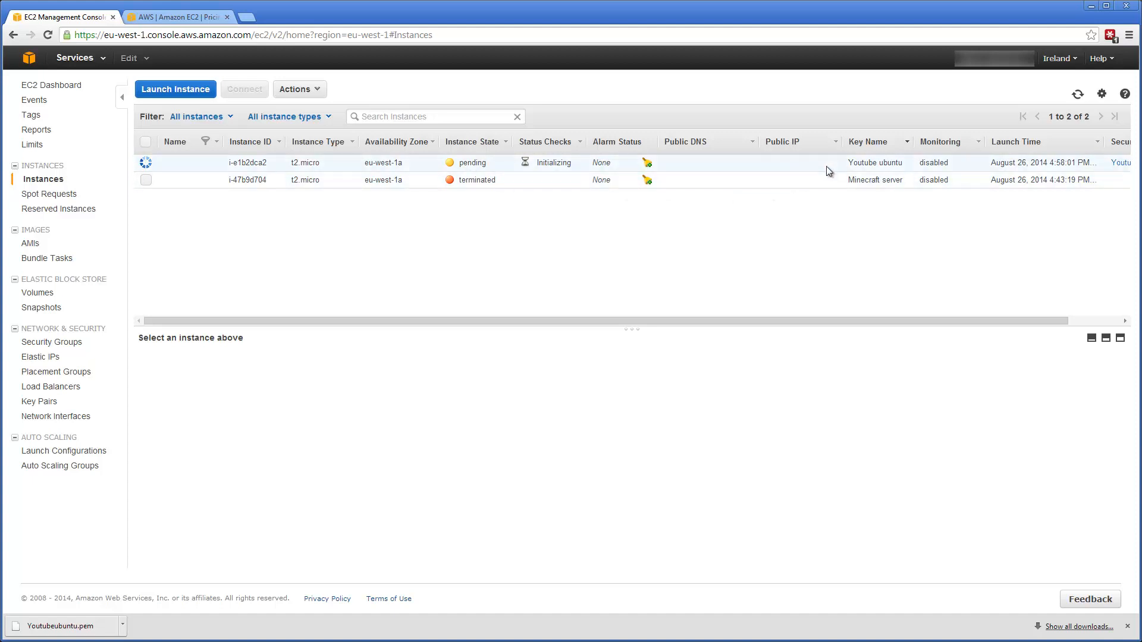
# - Copy the new instance's public DNS, ec2-54-77-183-154.eu-west-1.compute.amazonaws.com, and enter it as the host name in PuTTY
pyautogui.moveTo(822, 321); pyautogui.dragTo(302, 305)
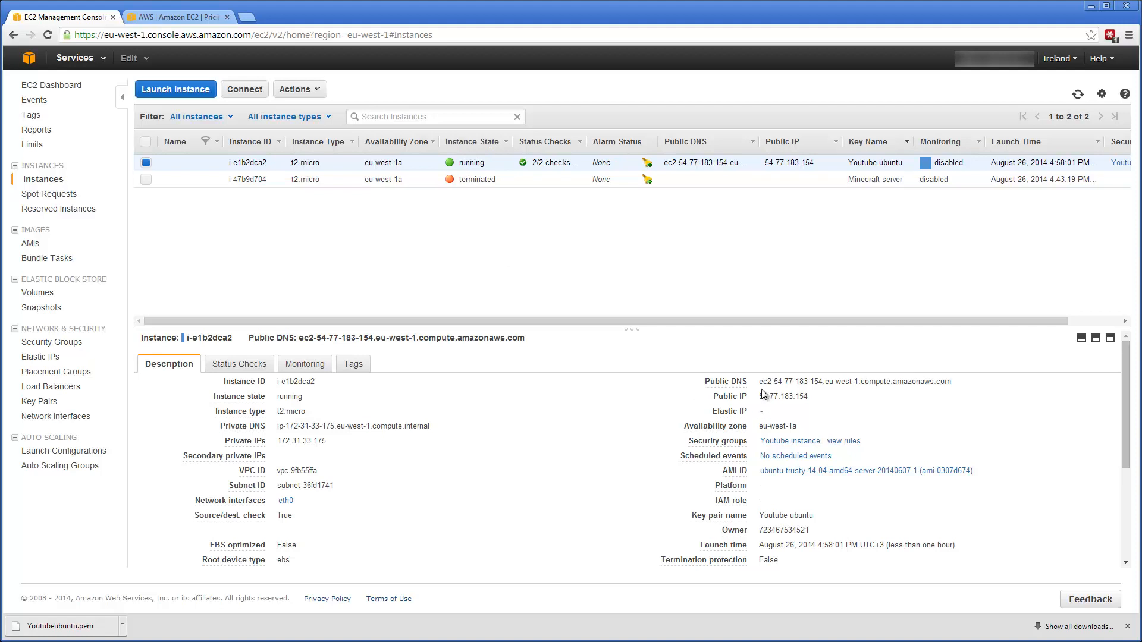
pyautogui.moveTo(761, 397); pyautogui.dragTo(958, 387)
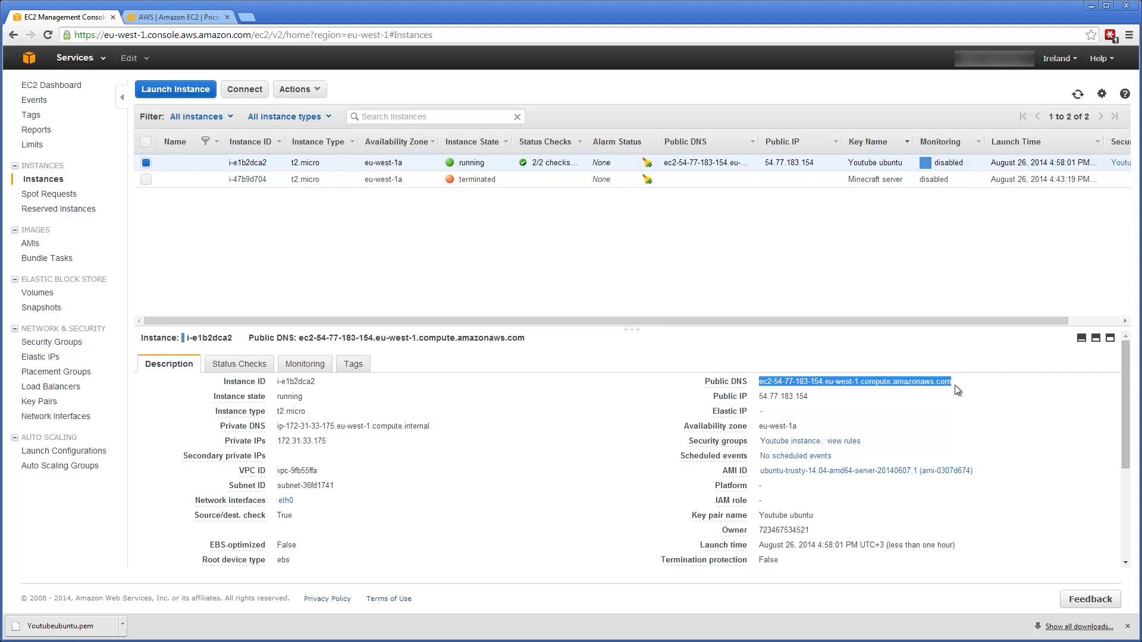
pyautogui.moveTo(728, 385)
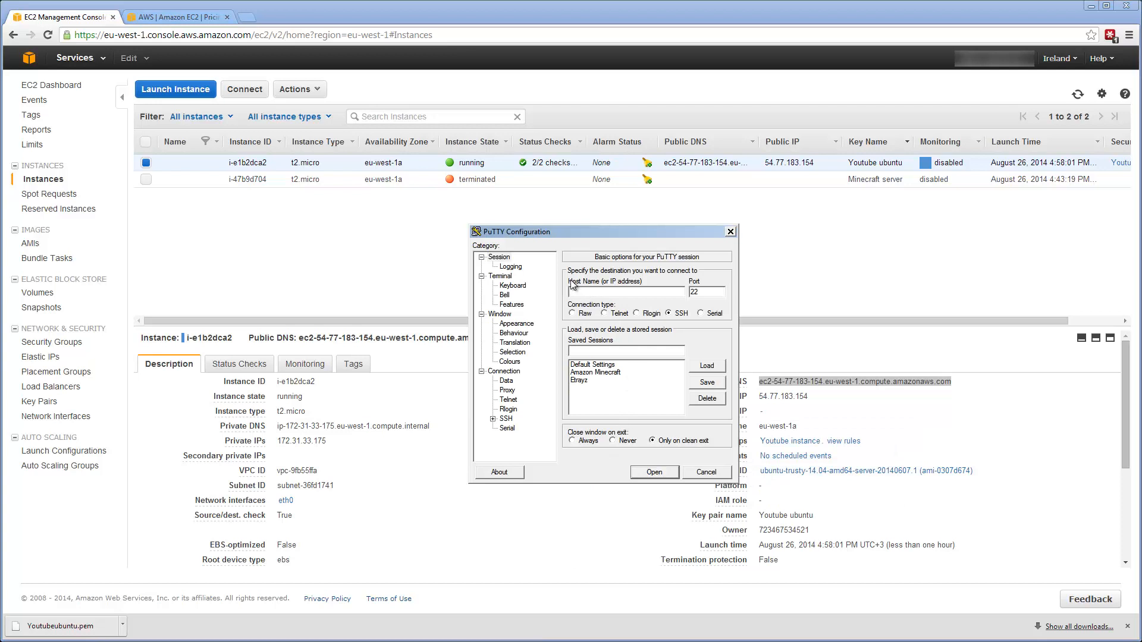
pyautogui.click(603, 293)
pyautogui.hotkey('ctrl', 'v')
# - In PuTTY's SSH authentication settings, choose Youtubeubuntu_putty.ppk from Downloads as the private key file
pyautogui.click(492, 419)
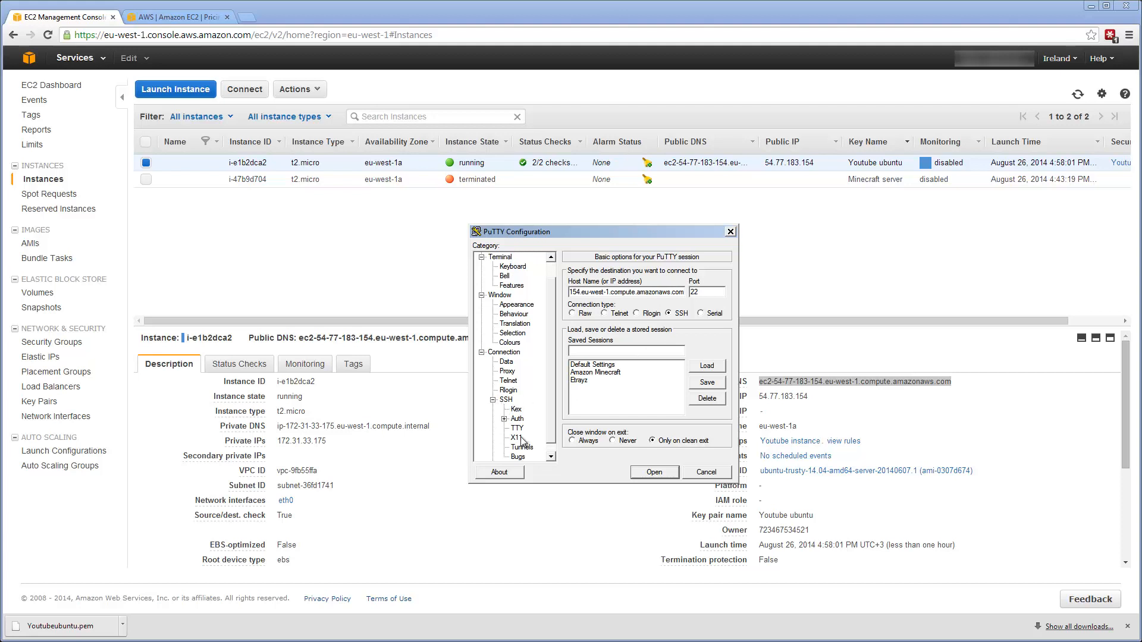
pyautogui.click(517, 419)
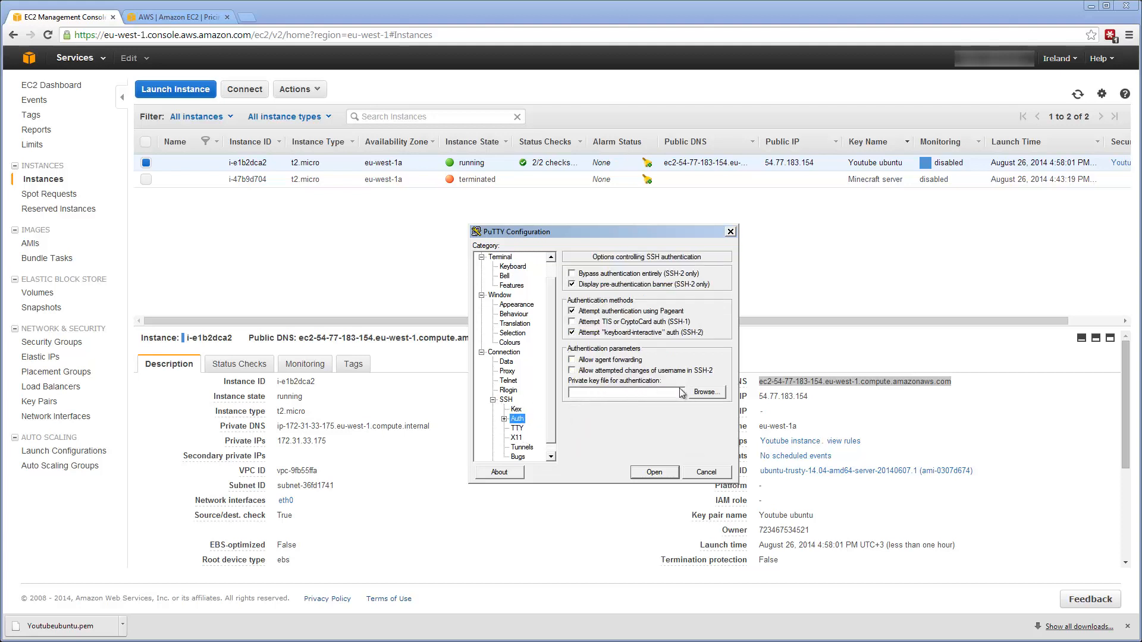
pyautogui.click(700, 393)
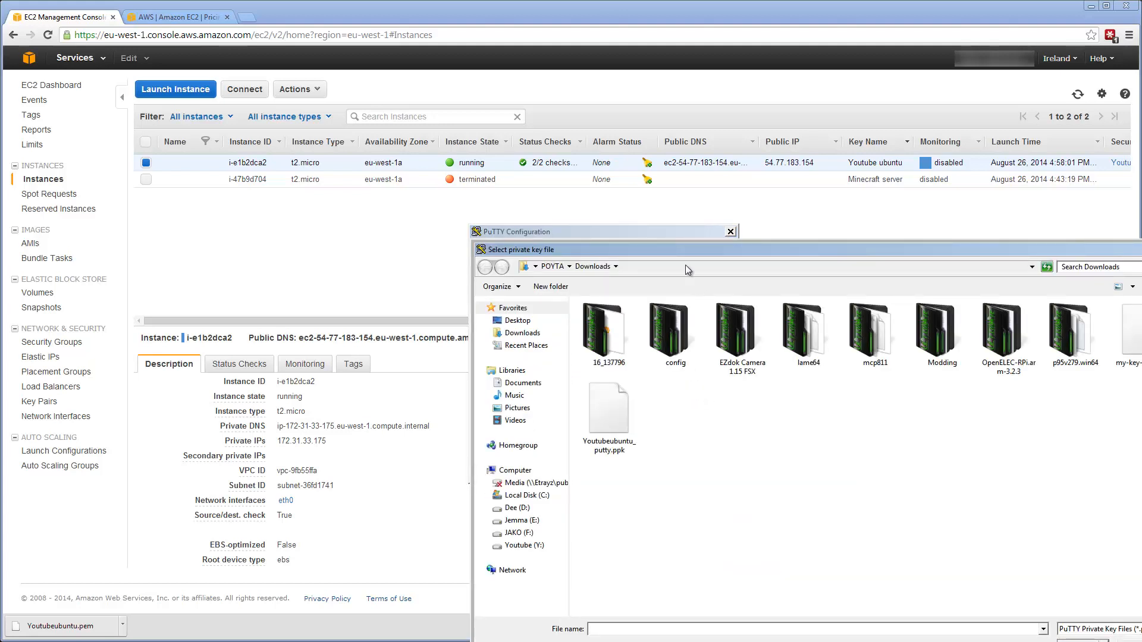
pyautogui.moveTo(686, 250); pyautogui.dragTo(518, 127)
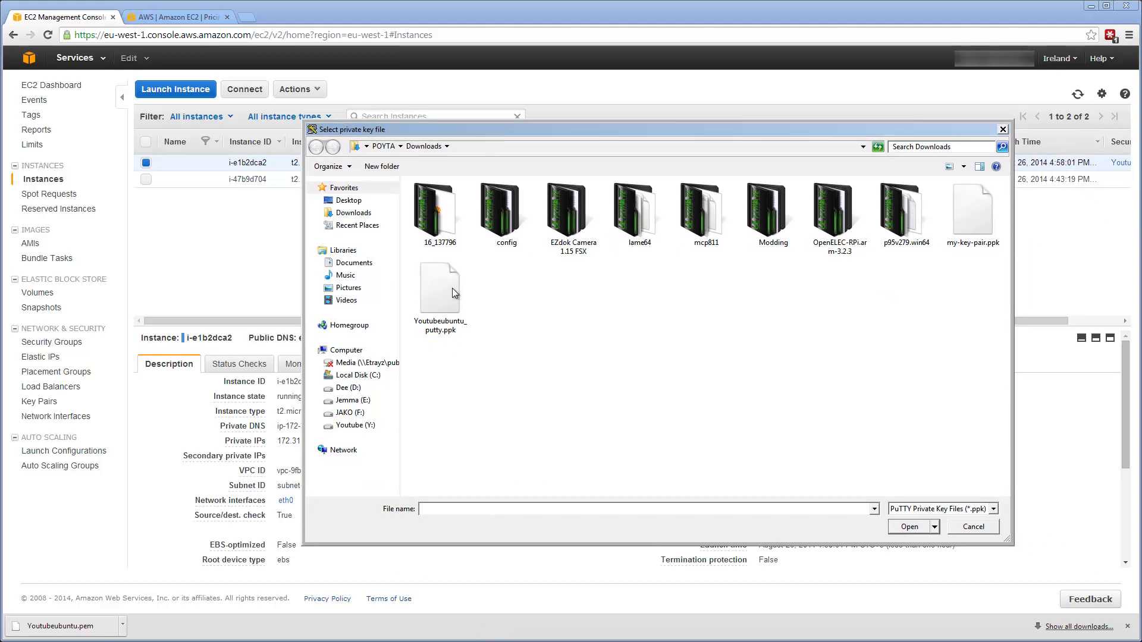
pyautogui.click(456, 328)
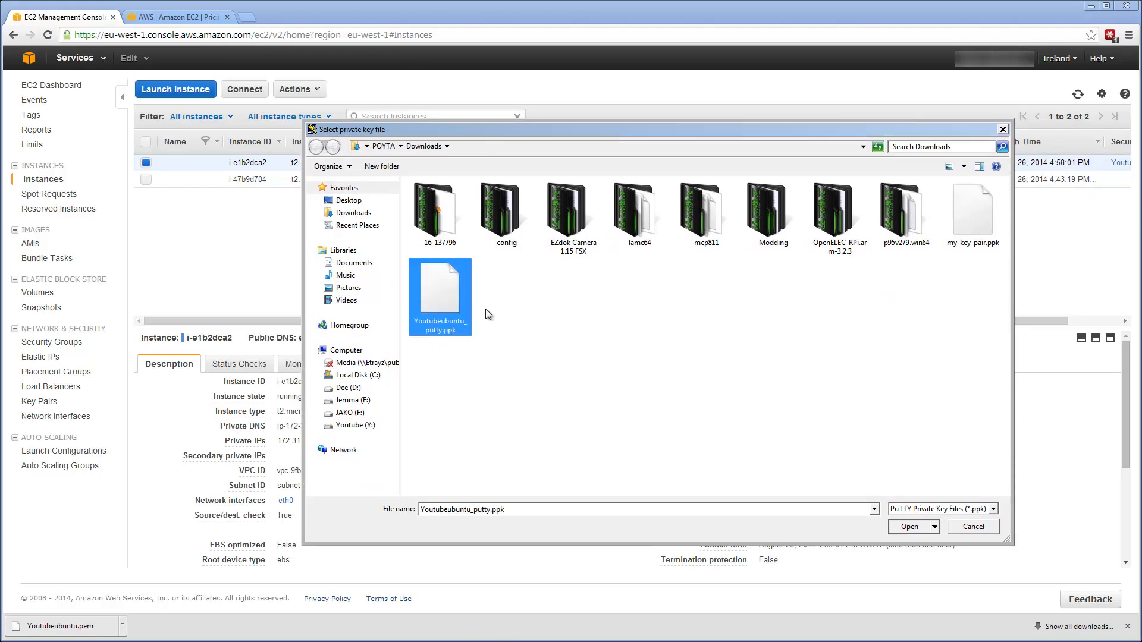
pyautogui.click(909, 527)
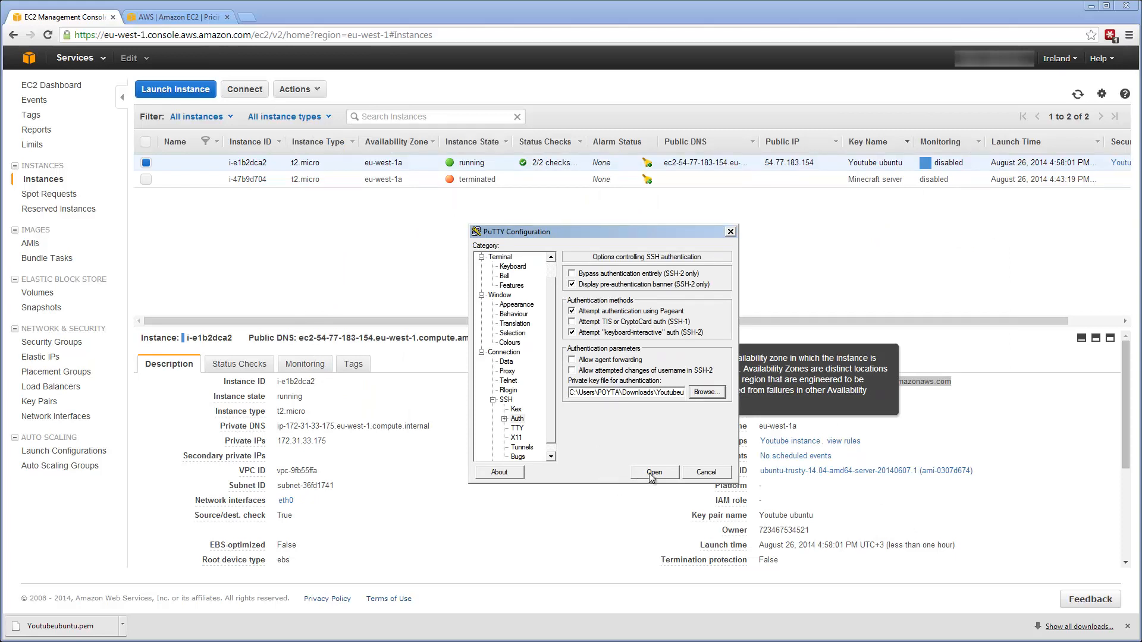
# - Return to PuTTY's session settings, open the SSH connection on port 22, and enlarge and reposition the terminal window
pyautogui.scroll(1, 553, 273)
pyautogui.click(503, 258)
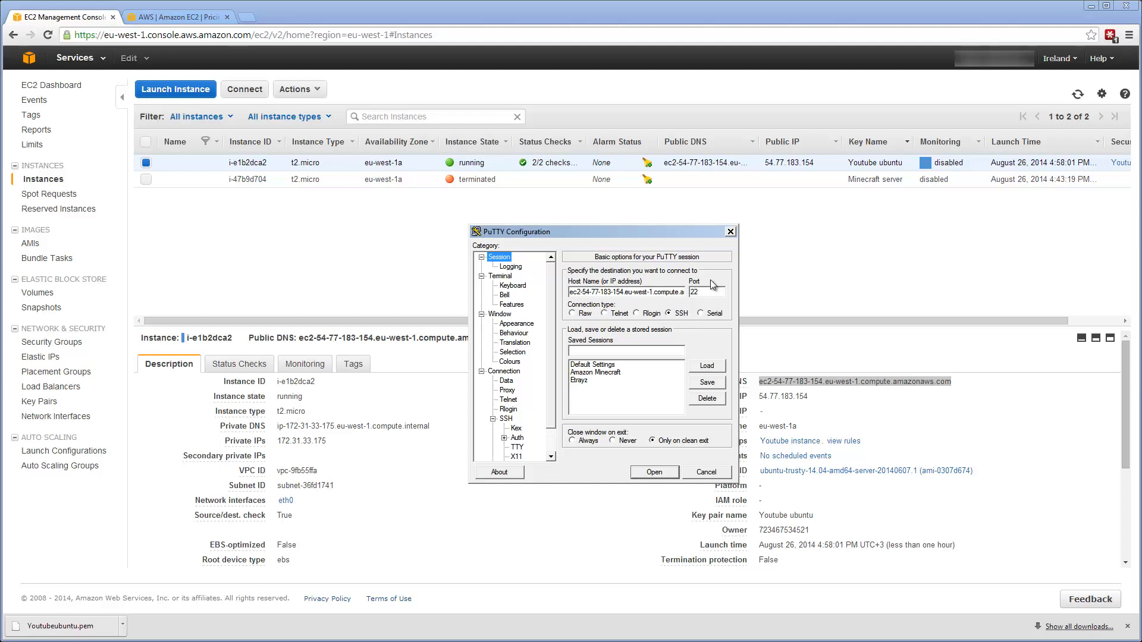
pyautogui.click(652, 472)
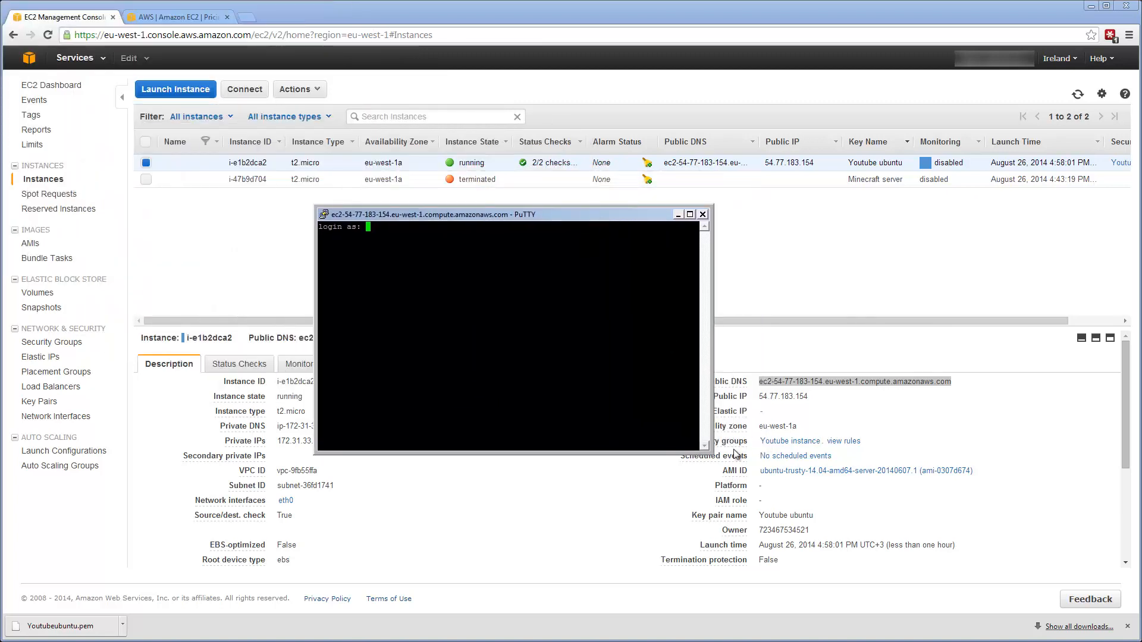
pyautogui.moveTo(710, 453); pyautogui.dragTo(892, 596)
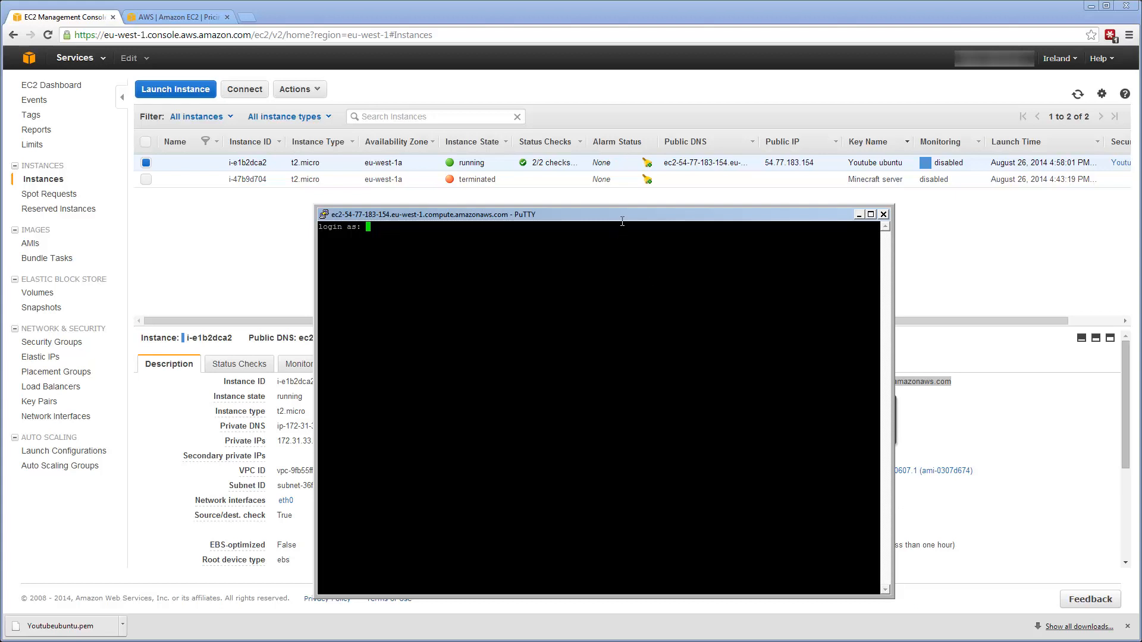
pyautogui.moveTo(622, 221); pyautogui.dragTo(596, 208)
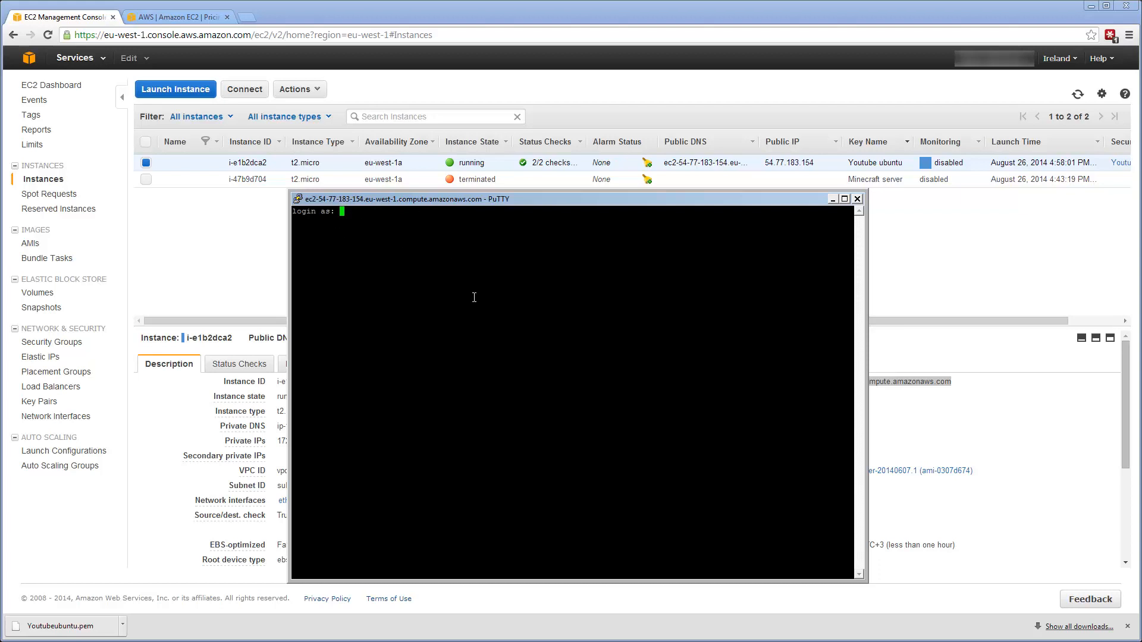
# - Log in to the server as "ubuntu" and move the terminal window higher on the screen
pyautogui.write('ubuntu')
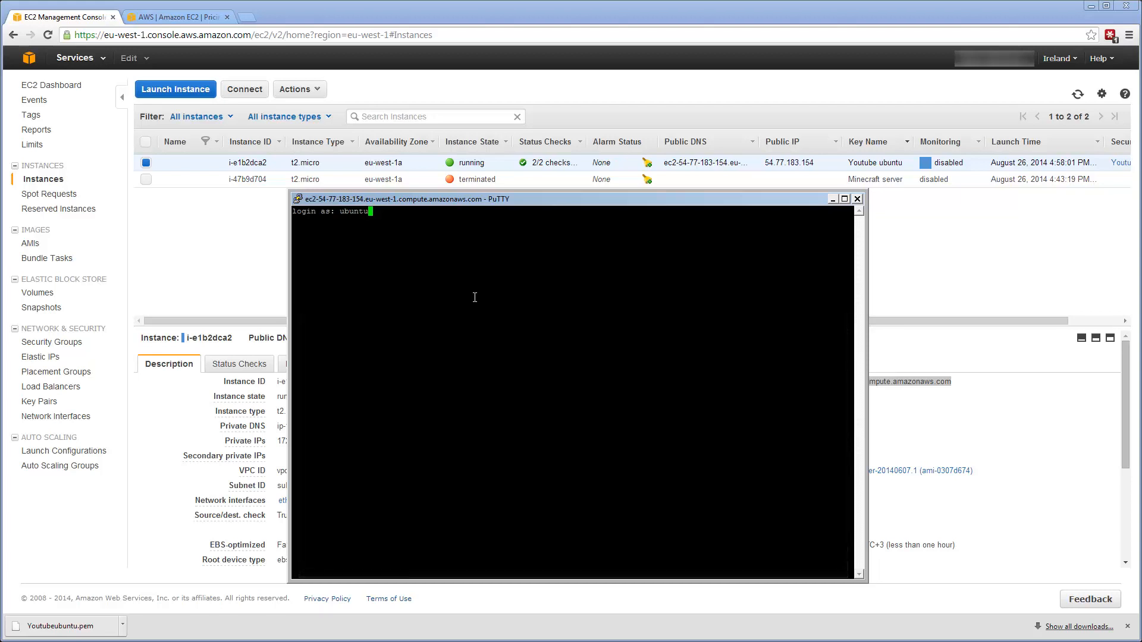
pyautogui.press('Return')
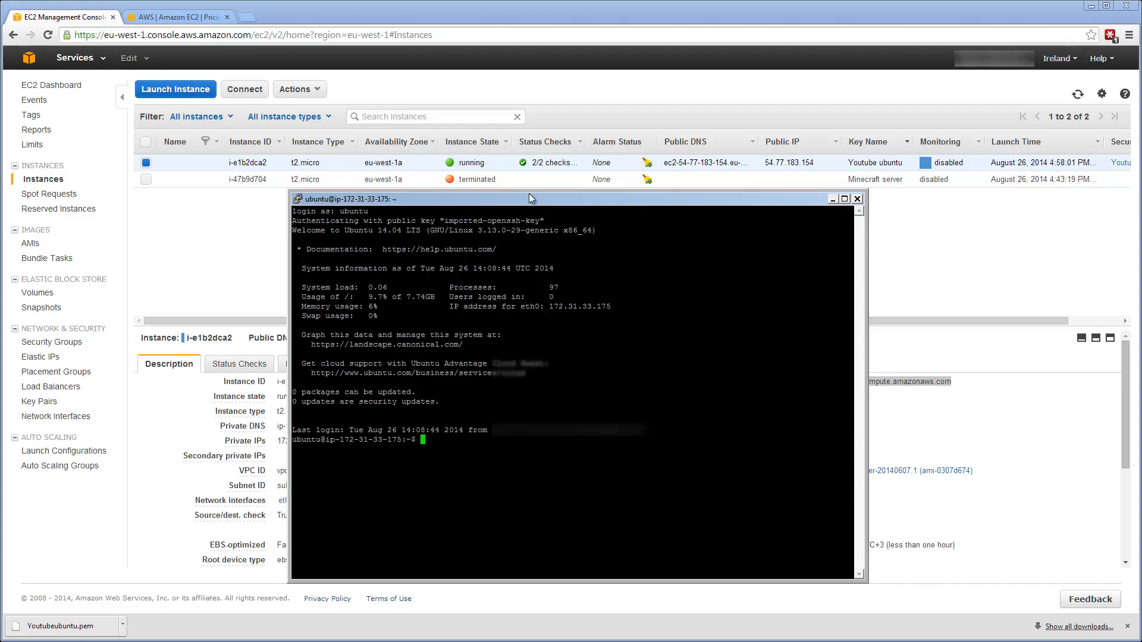
pyautogui.moveTo(527, 197); pyautogui.dragTo(527, 125)
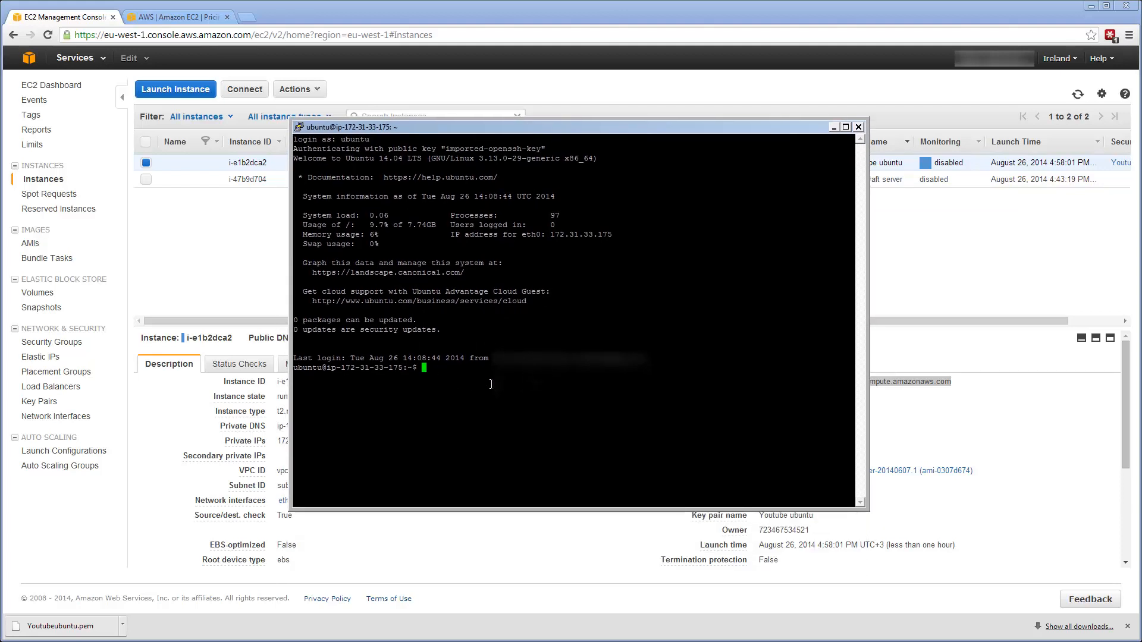
# - List all home directory files with "ls -la", run "top" to view the server's processes with full command lines, and suspend it
pyautogui.write('ls -la')
pyautogui.press('Return')
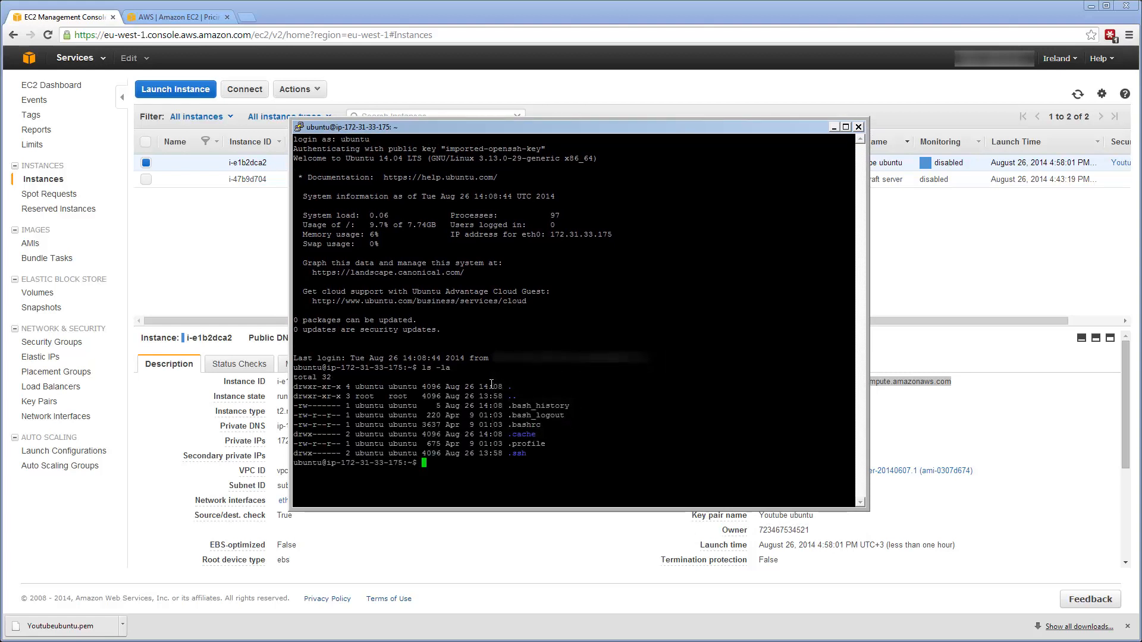
pyautogui.write('top')
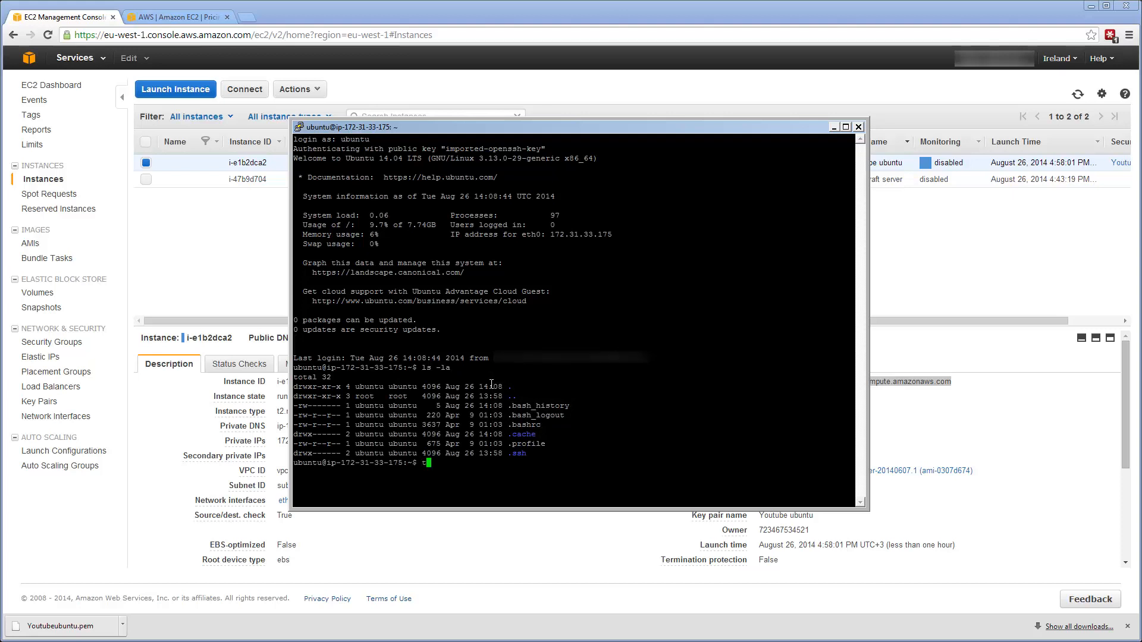
pyautogui.press('Return')
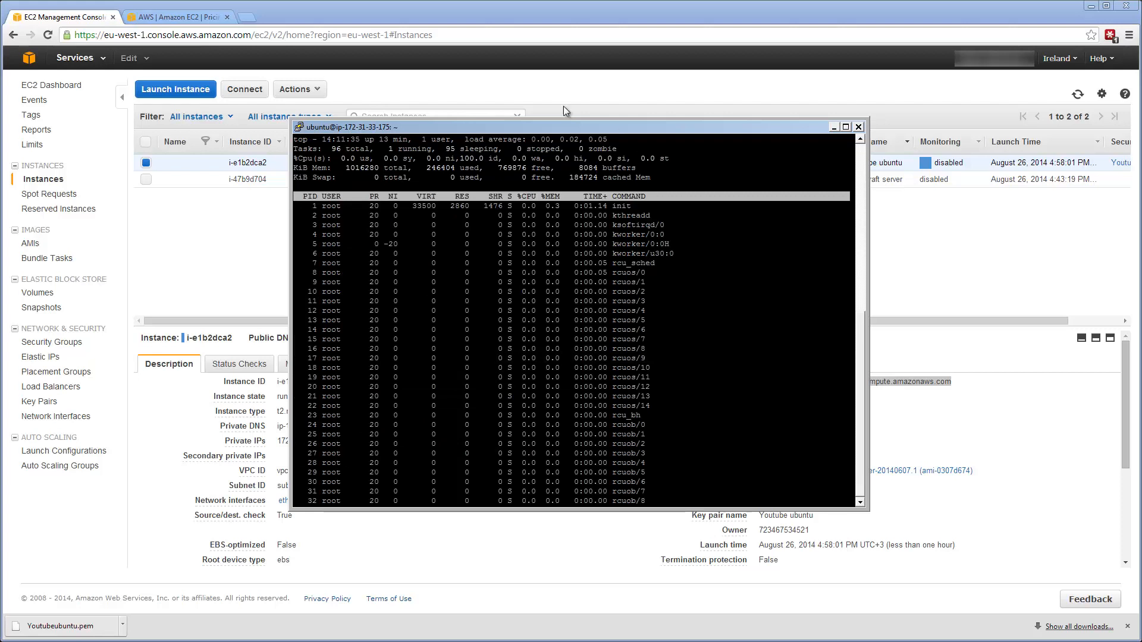
pyautogui.press('c')
pyautogui.hotkey('ctrl', 'z')
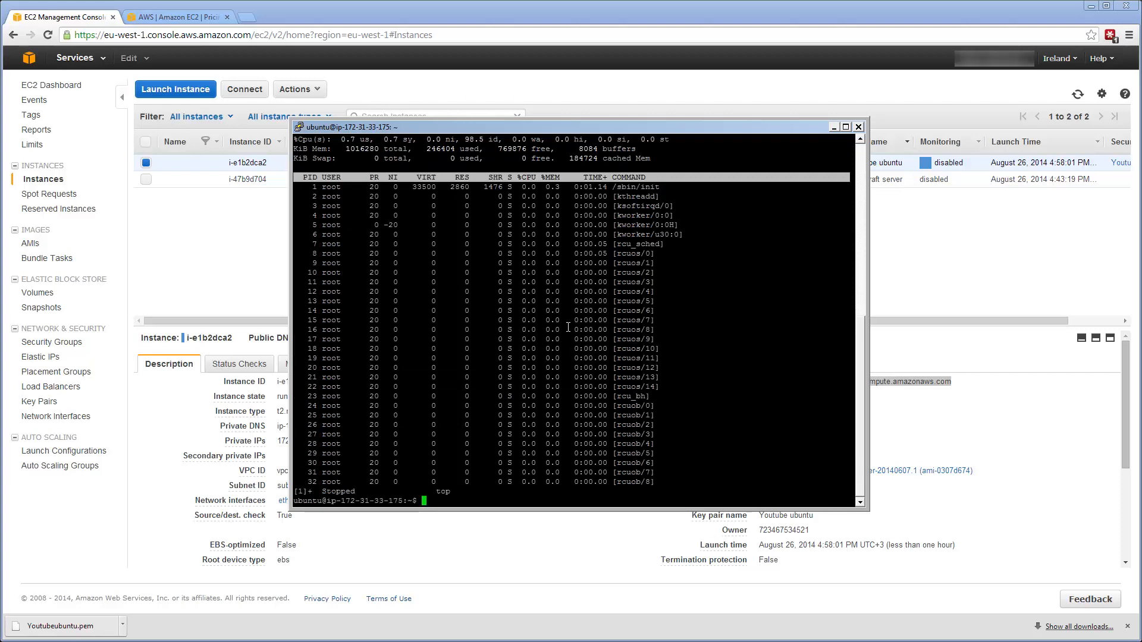
# - Log out of the server with "exit", repeating the command to close the SSH session despite the suspended job
pyautogui.write('exit')
pyautogui.press('Return')
pyautogui.write('exit')
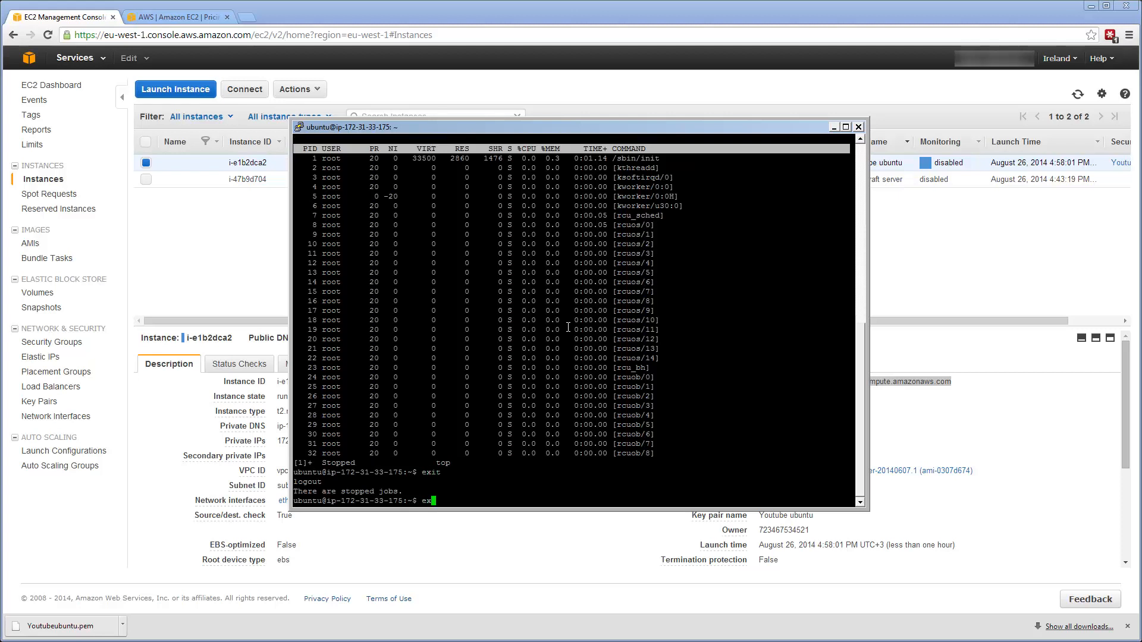
pyautogui.press('Return')
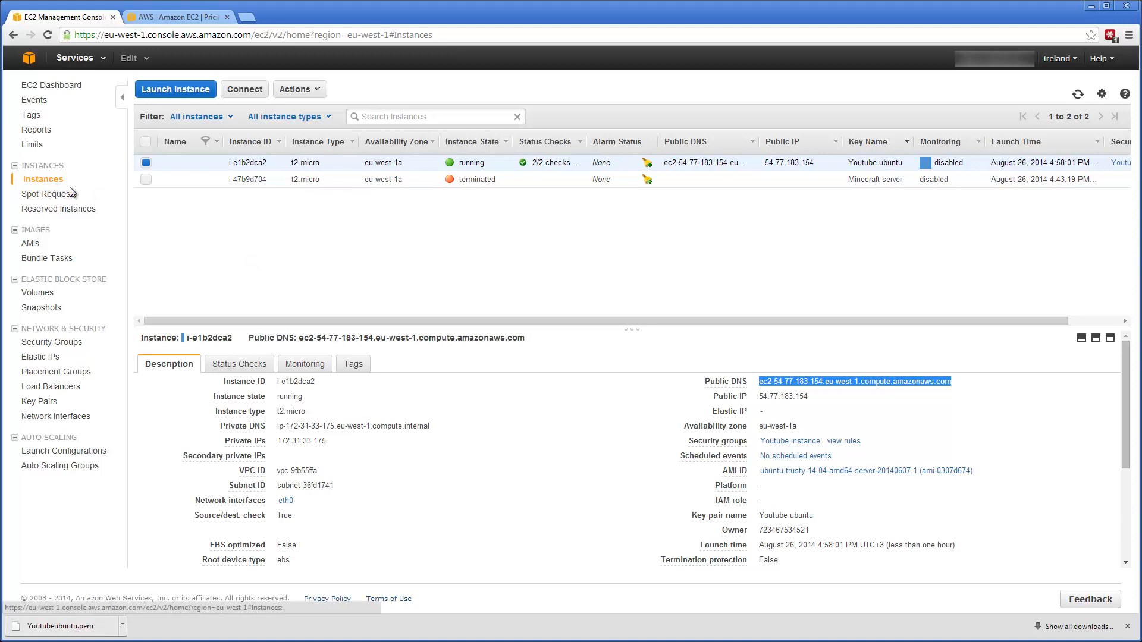
# - Terminate the running Youtube ubuntu instance i-e1b2dca2, confirm the termination, and widen the Instance State column
pyautogui.click(146, 163)
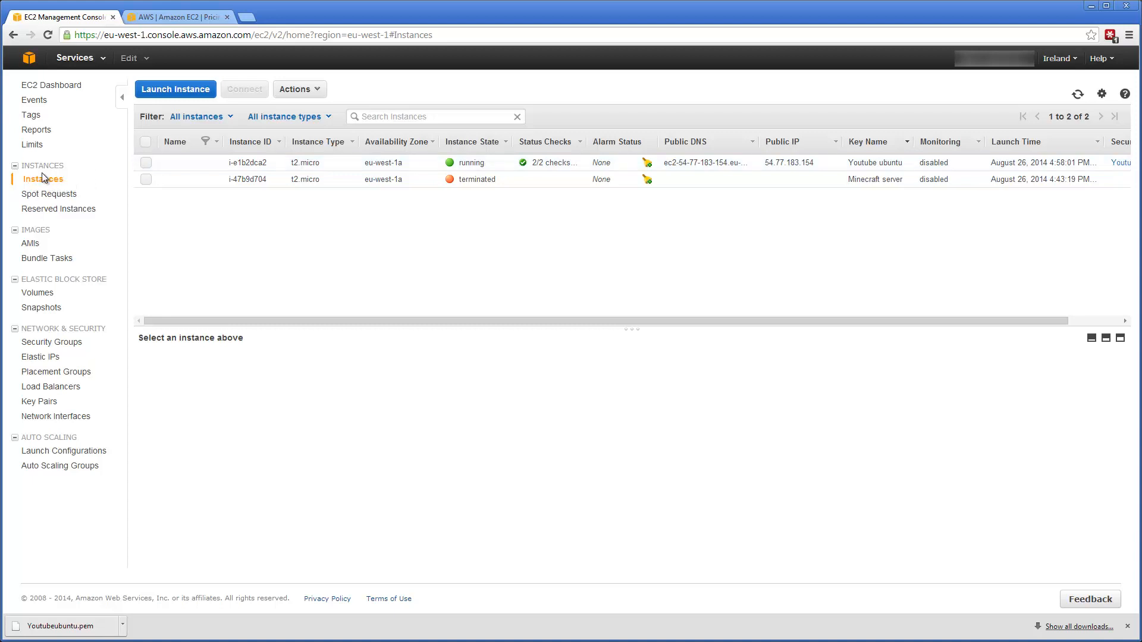
pyautogui.click(146, 163)
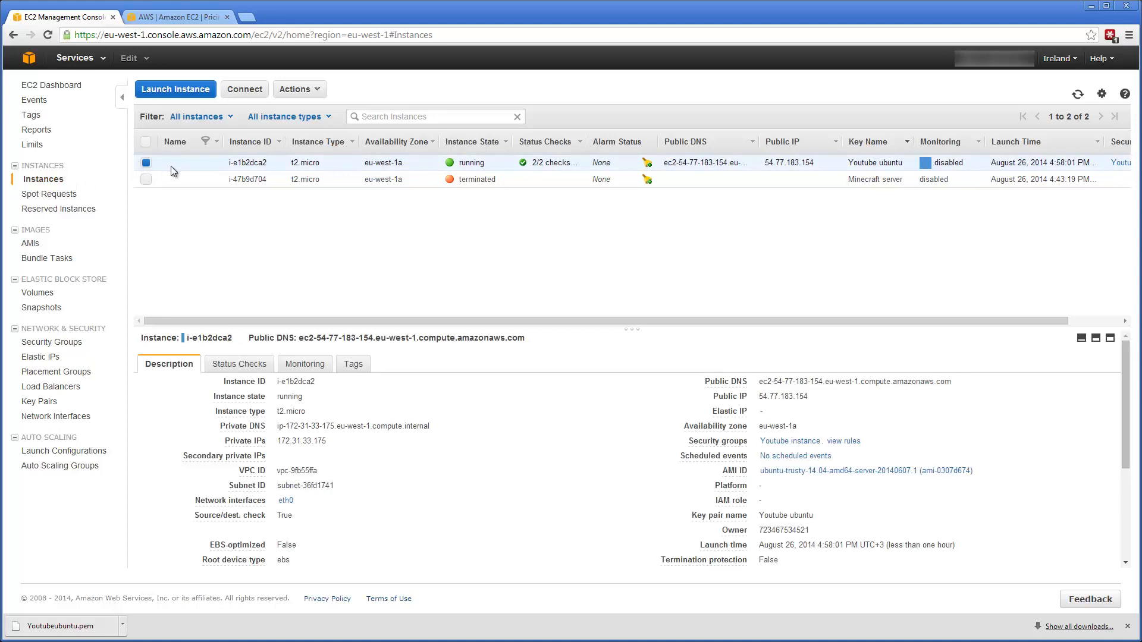
pyautogui.click(295, 89)
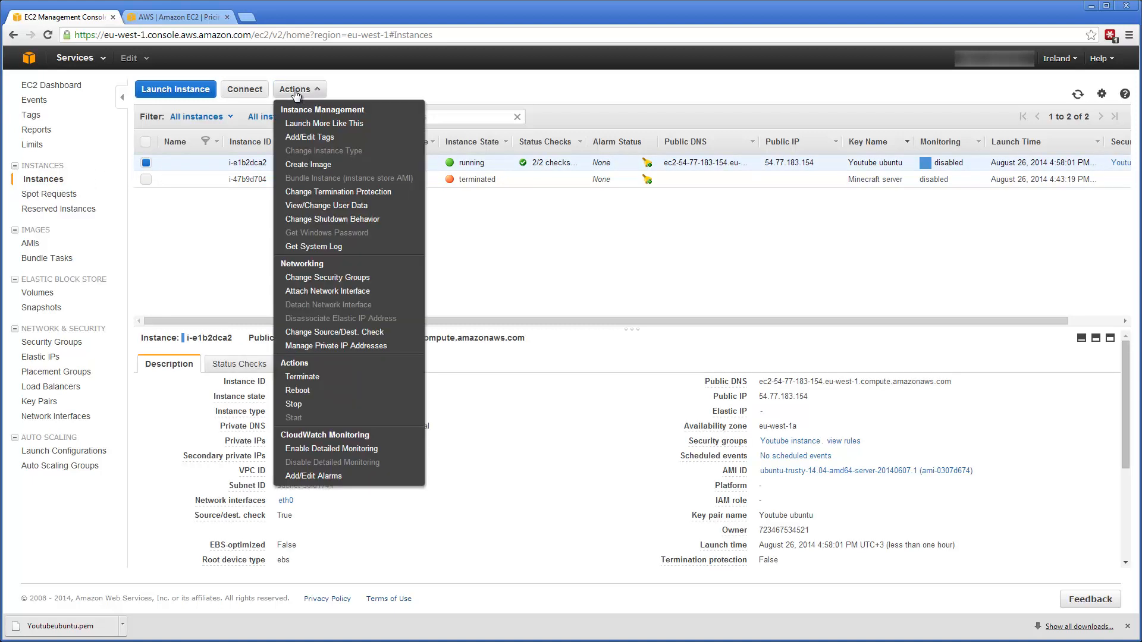
pyautogui.click(309, 384)
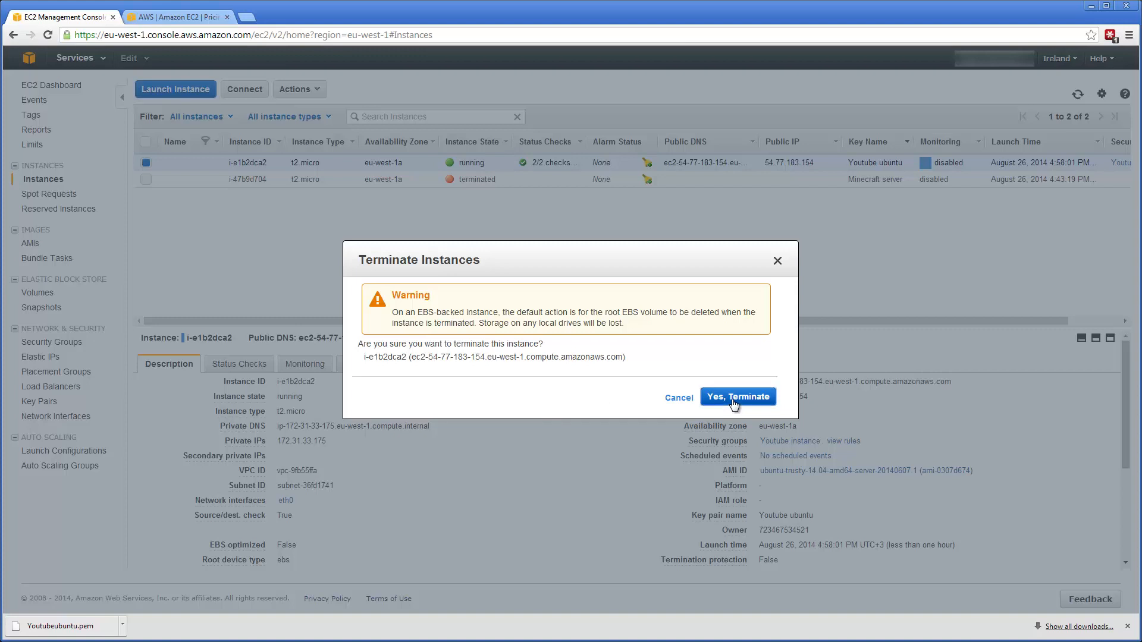
pyautogui.click(733, 398)
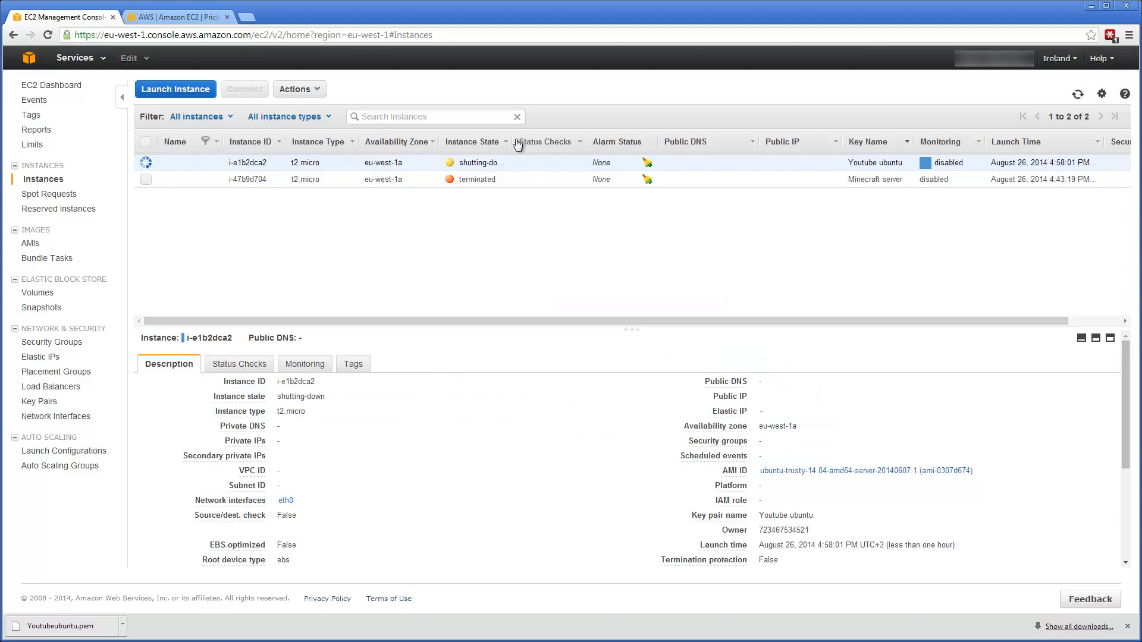
pyautogui.moveTo(511, 142); pyautogui.dragTo(540, 160)
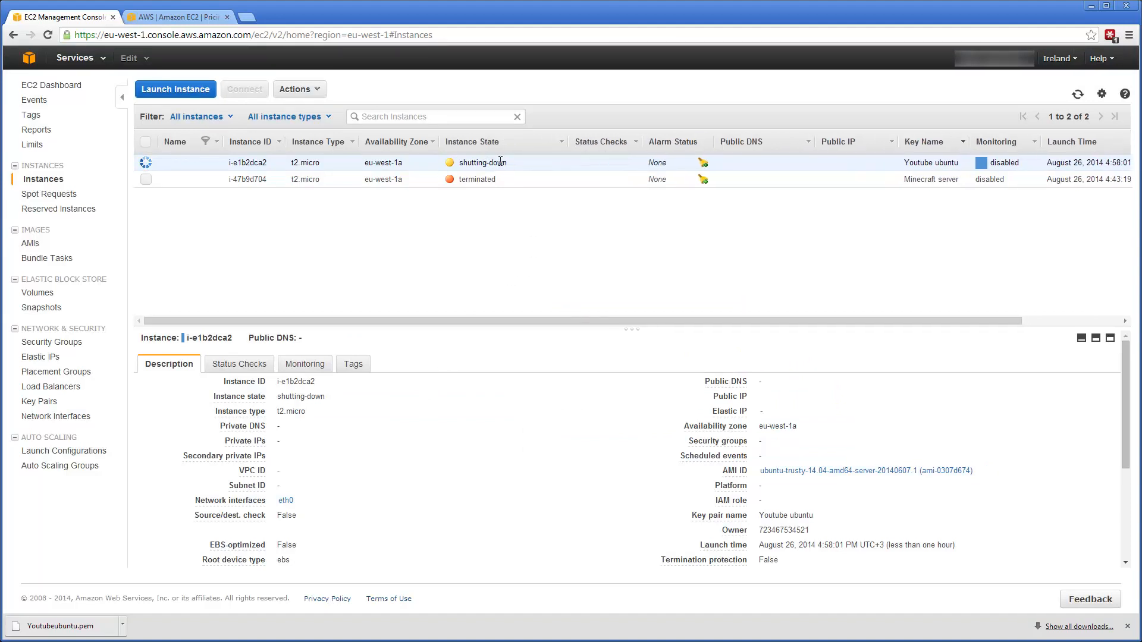